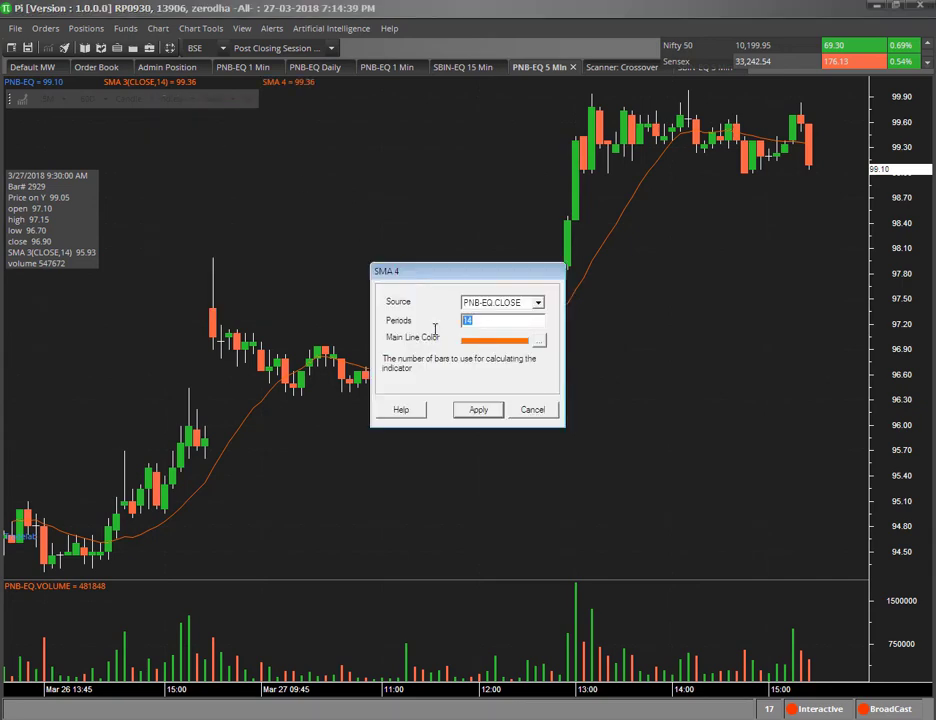
Set the SMA 4 indicator to 30 periods with a light yellow line and apply it to the PNB-EQ chart.
{"action": "left_click", "coordinate": [539, 341]}
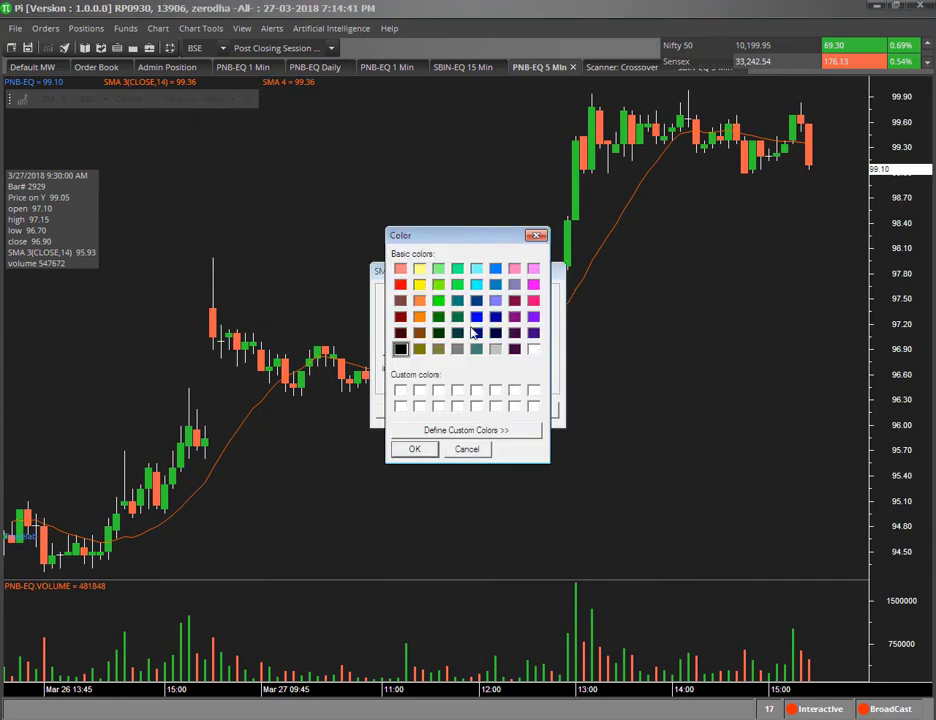
{"action": "left_click", "coordinate": [419, 269]}
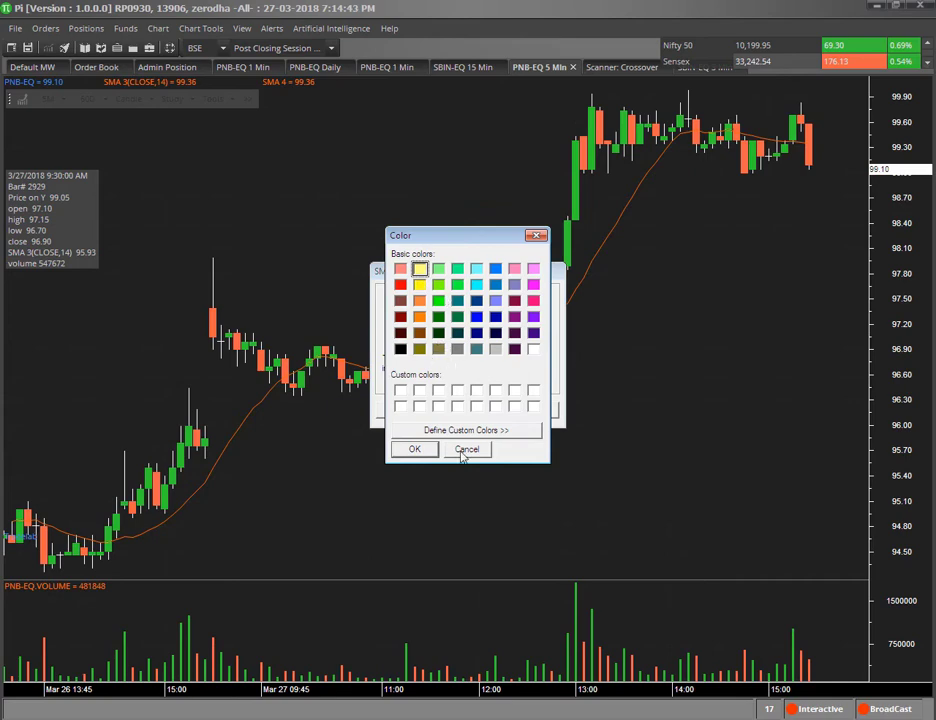
{"action": "left_click", "coordinate": [416, 449]}
{"action": "left_click", "coordinate": [481, 410]}
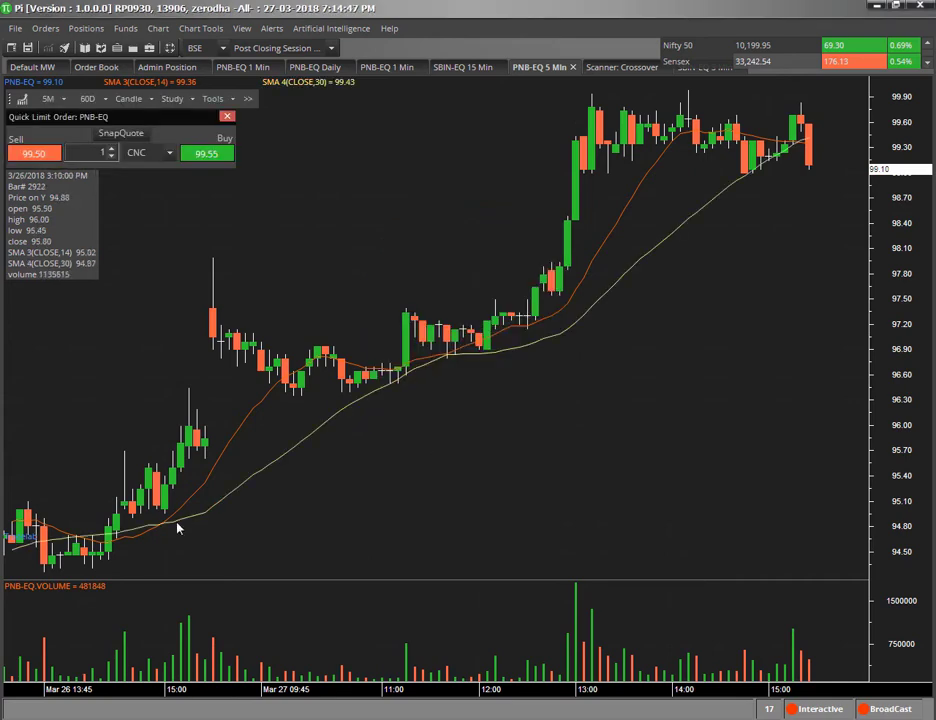
Highlight the yellow 30-period SMA line and the orange 14-period SMA line on the chart to compare their crossings.
{"action": "left_click", "coordinate": [255, 481]}
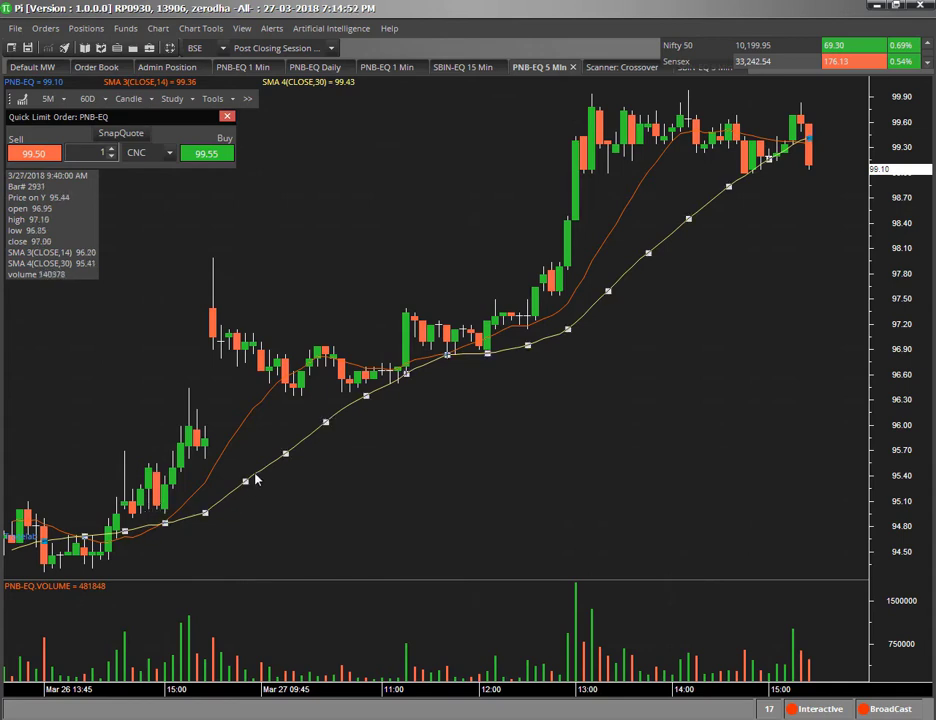
{"action": "left_click", "coordinate": [250, 421]}
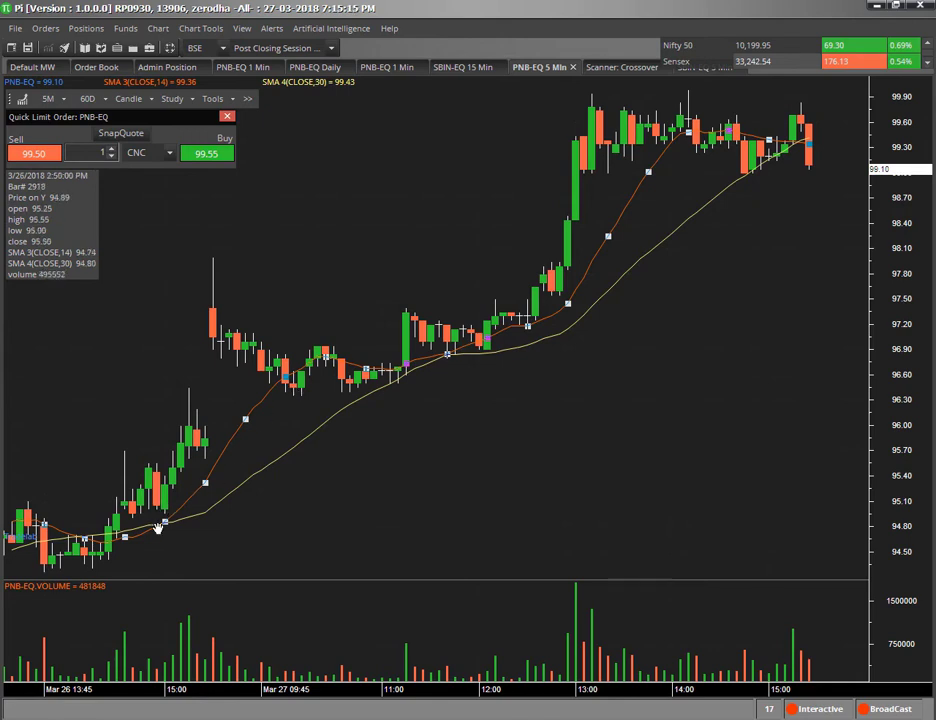
{"action": "left_click", "coordinate": [673, 345]}
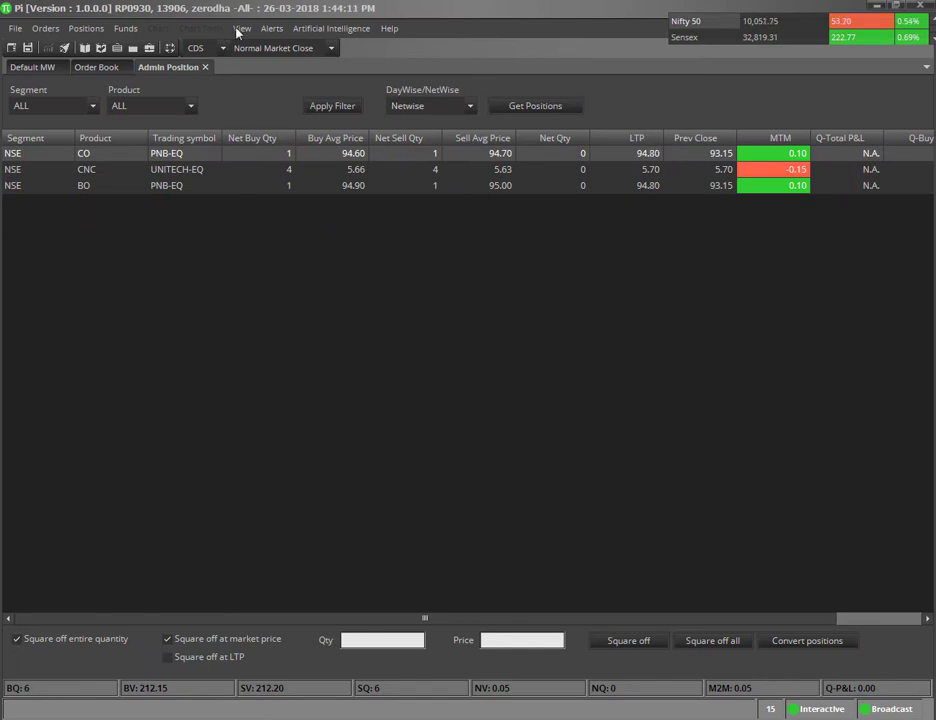
Open the alerts scanner and bring up the settings for a new scanner.
{"action": "left_click", "coordinate": [271, 29]}
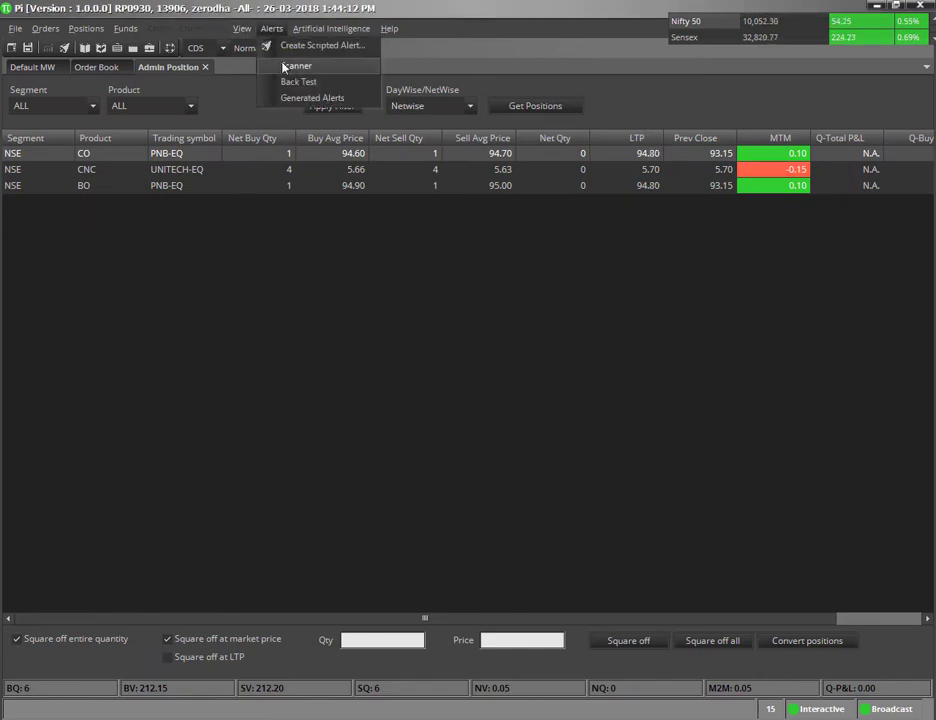
{"action": "left_click", "coordinate": [296, 66]}
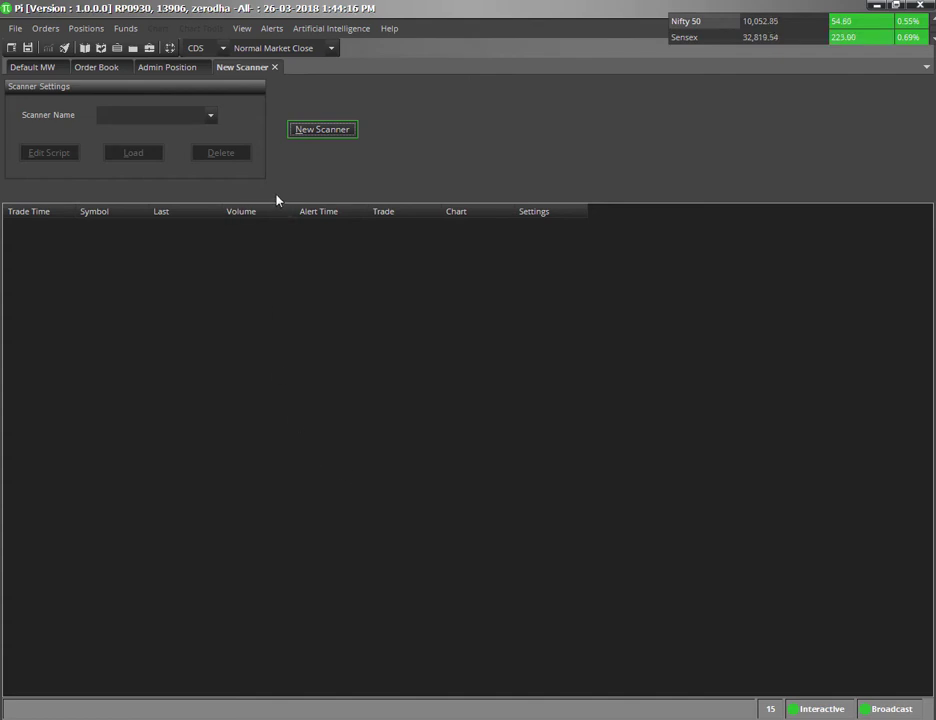
{"action": "left_click", "coordinate": [327, 133]}
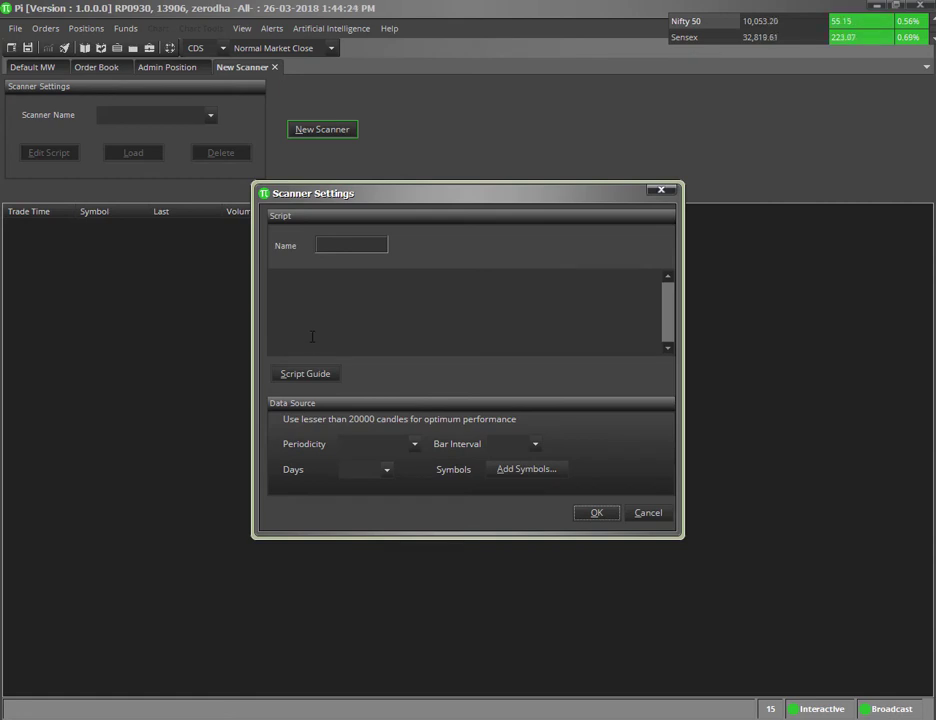
Open the TradeScript guide and look through its table of contents and the primitive functions section.
{"action": "left_click", "coordinate": [331, 378]}
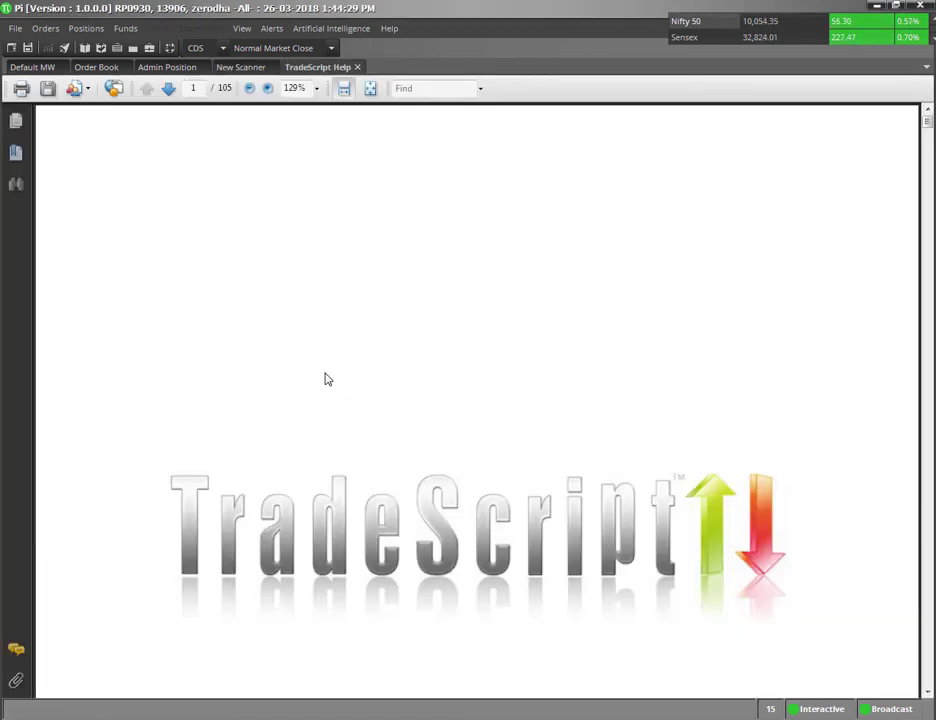
{"action": "scroll", "coordinate": [324, 379], "scroll_direction": "down", "scroll_amount": 10}
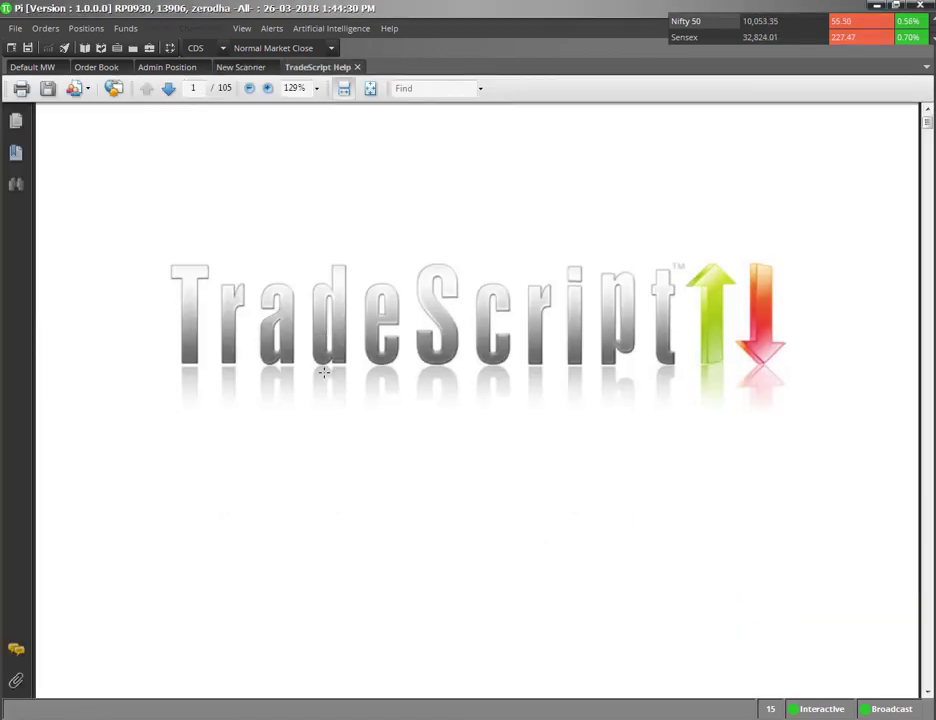
{"action": "scroll", "coordinate": [324, 371], "scroll_direction": "down", "scroll_amount": 12}
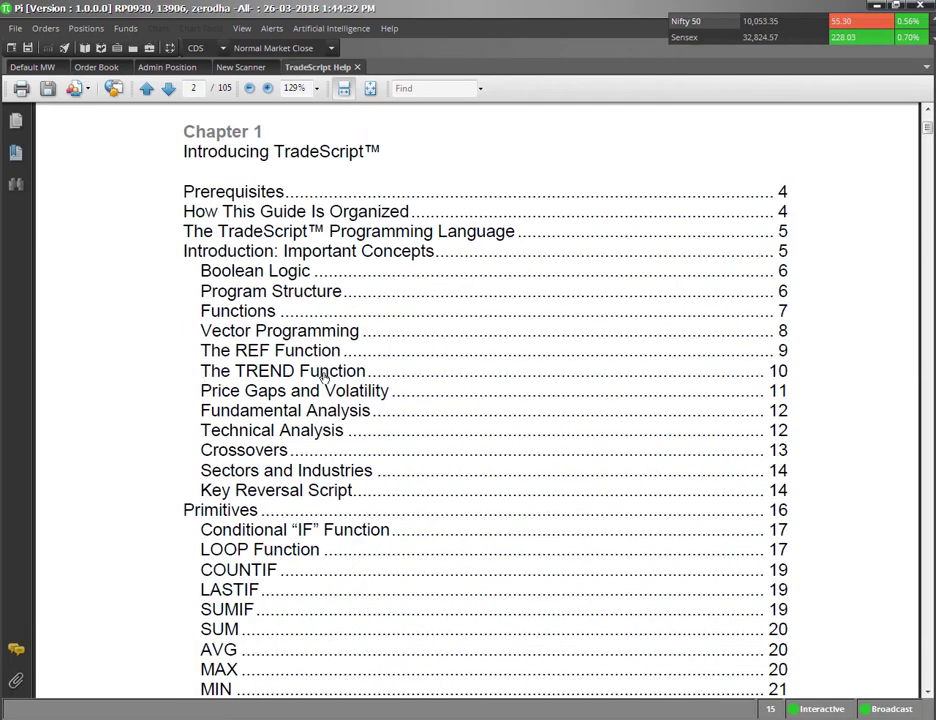
{"action": "scroll", "coordinate": [324, 375], "scroll_direction": "down", "scroll_amount": 12}
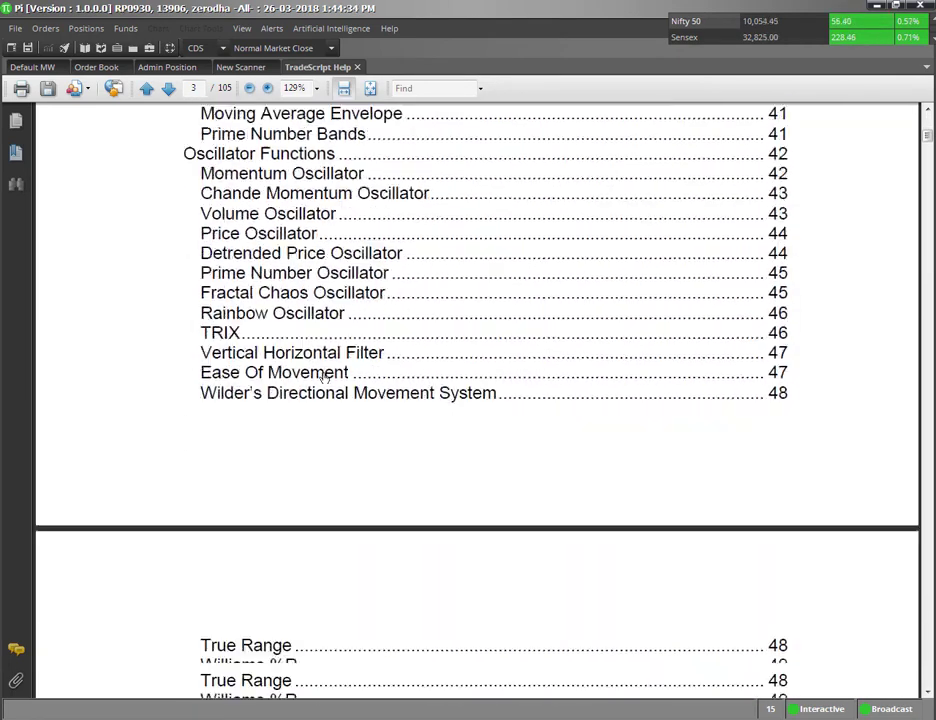
{"action": "left_click_drag", "start_coordinate": [929, 148], "coordinate": [927, 262]}
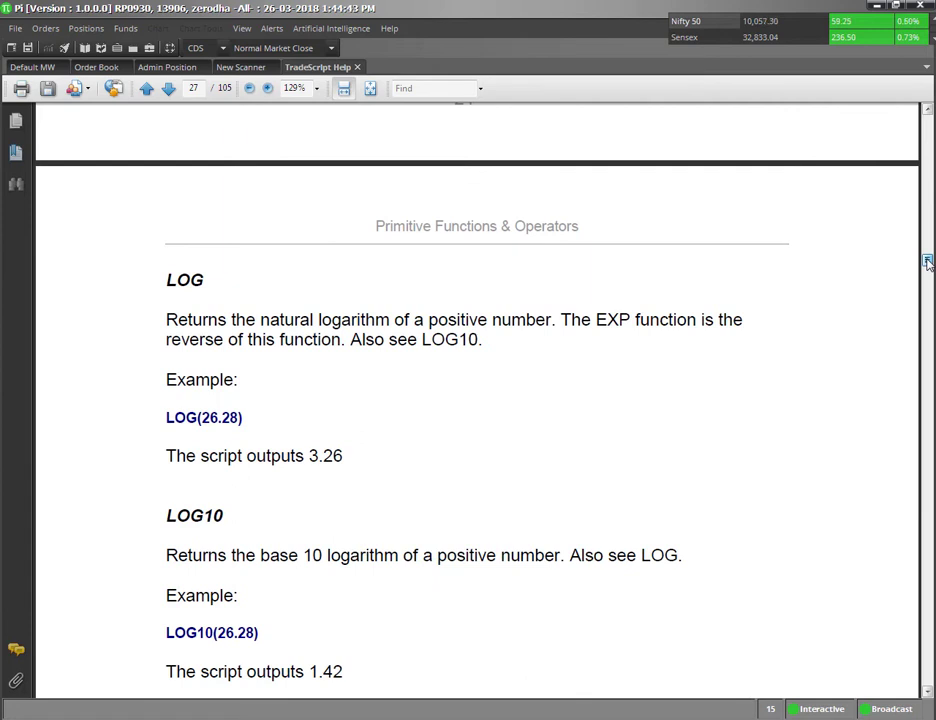
Define a new scanner named Crossover with script CROSSOVER(SMA(CLOSE,200),SMA(CLOSE,50)), Minute periodicity, bar interval 1 and 1 day.
{"action": "left_click", "coordinate": [238, 68]}
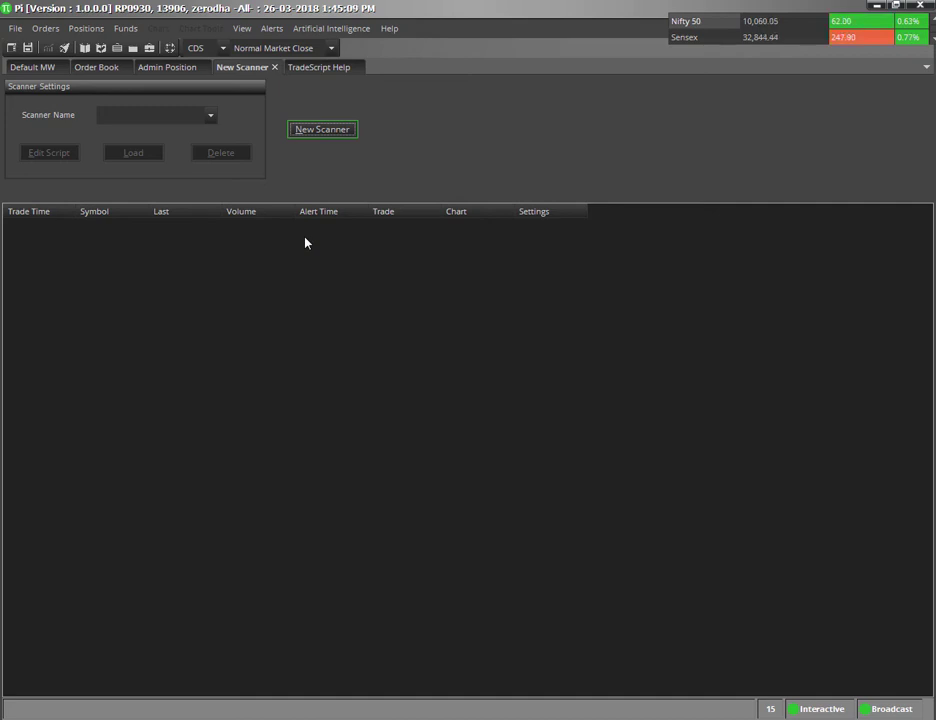
{"action": "left_click", "coordinate": [320, 131]}
{"action": "left_click", "coordinate": [342, 246]}
{"action": "type", "text": "Crossover"}
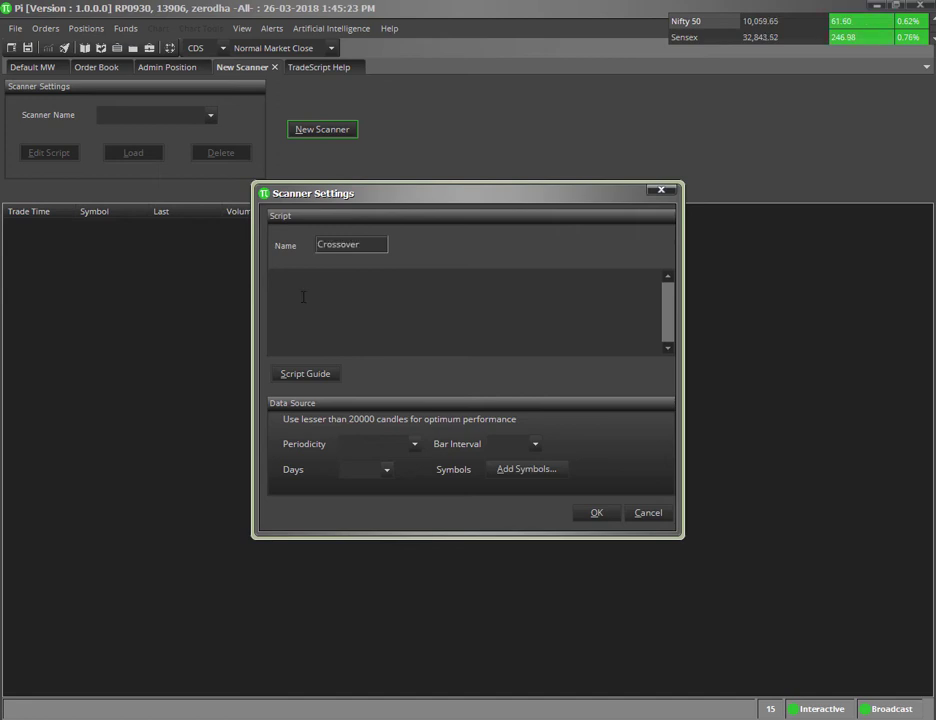
{"action": "left_click", "coordinate": [303, 296]}
{"action": "type", "text": "CROSSOVER(SMA(CLOSE,200),SMA(CLOSE,50))"}
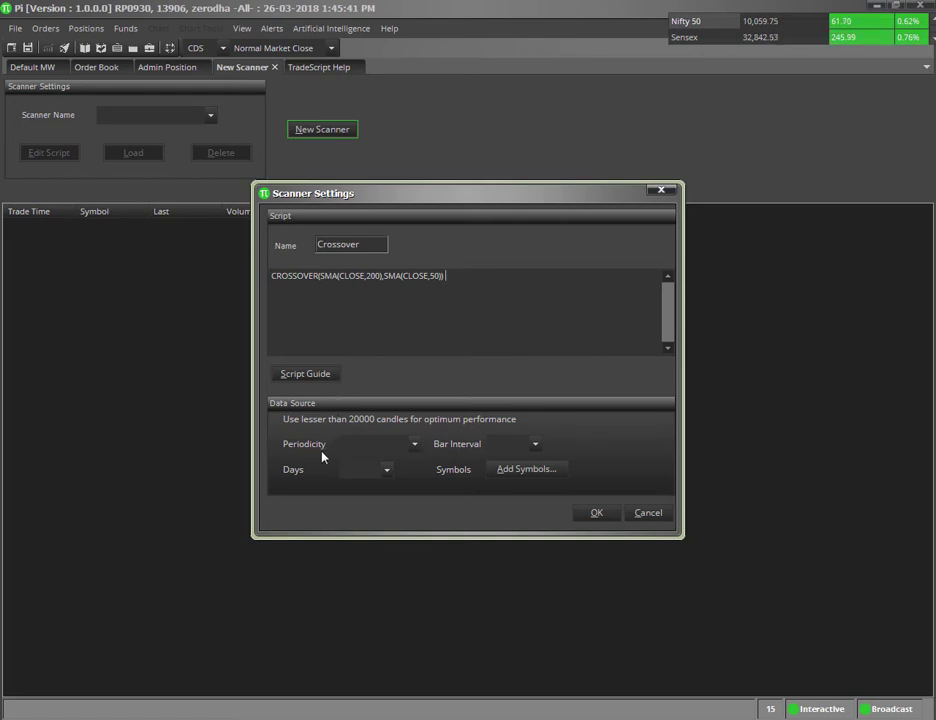
{"action": "left_click", "coordinate": [415, 445]}
{"action": "left_click", "coordinate": [366, 465]}
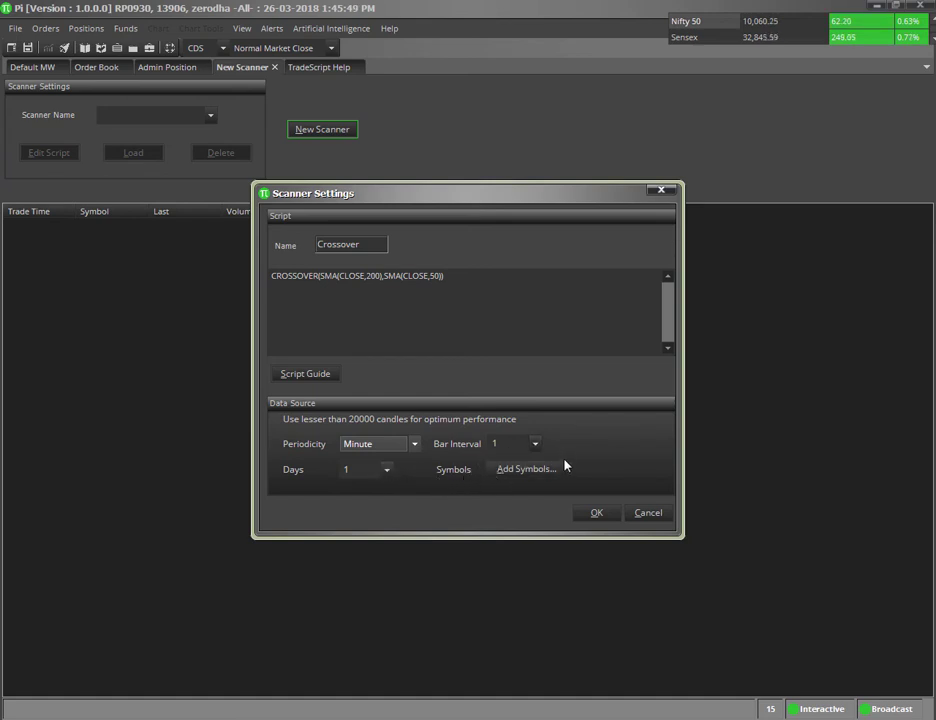
Add the default Nifty 50 symbols to the Crossover scanner, then save and load it.
{"action": "left_click", "coordinate": [515, 470]}
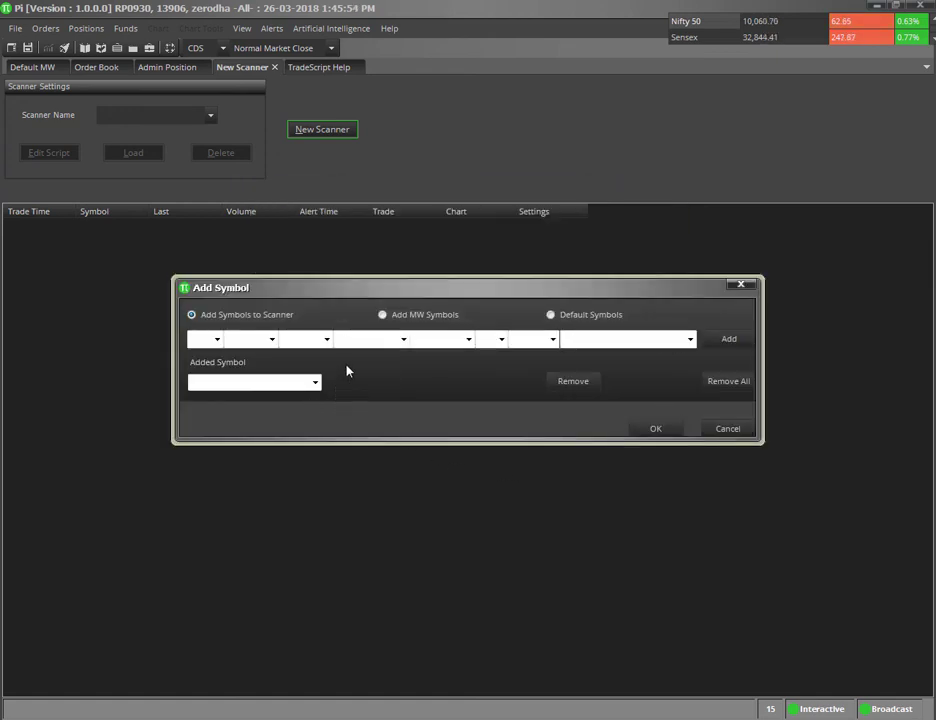
{"action": "left_click", "coordinate": [551, 316]}
{"action": "left_click", "coordinate": [316, 340]}
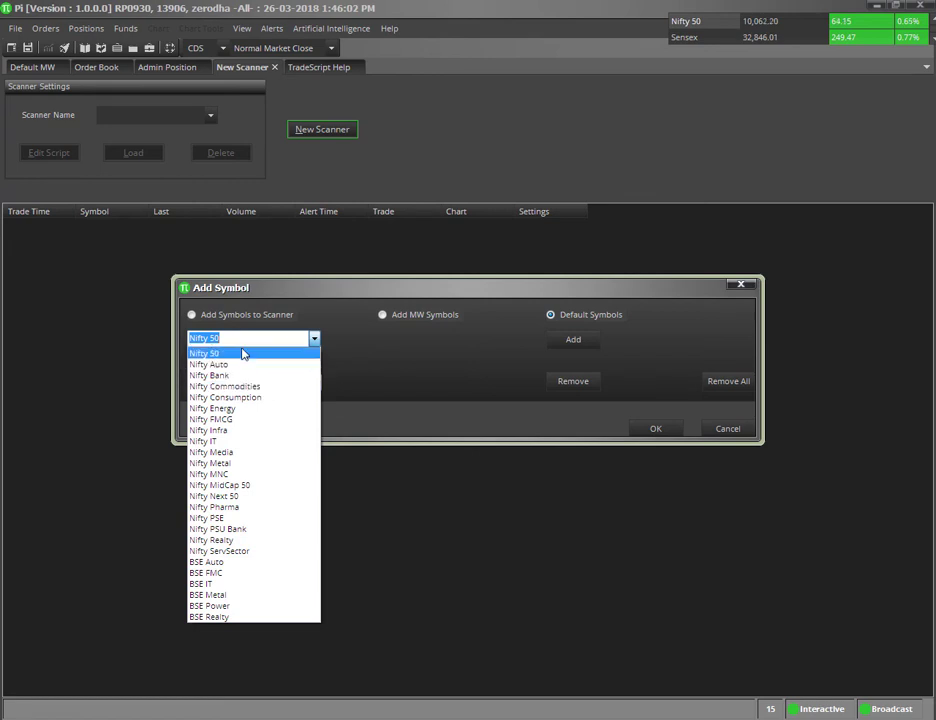
{"action": "left_click", "coordinate": [316, 340]}
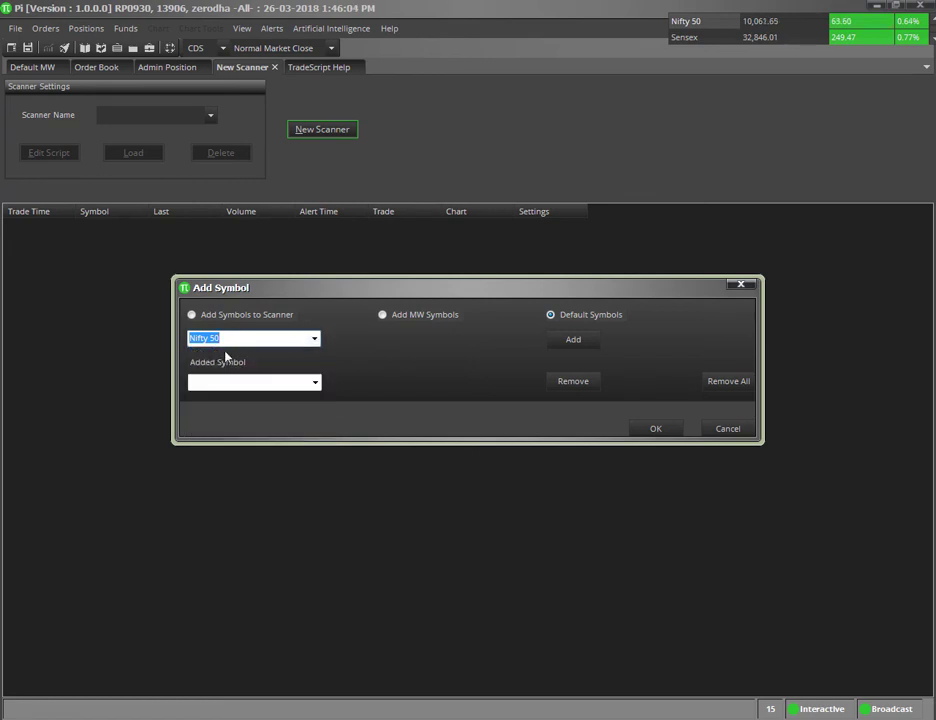
{"action": "left_click", "coordinate": [578, 343]}
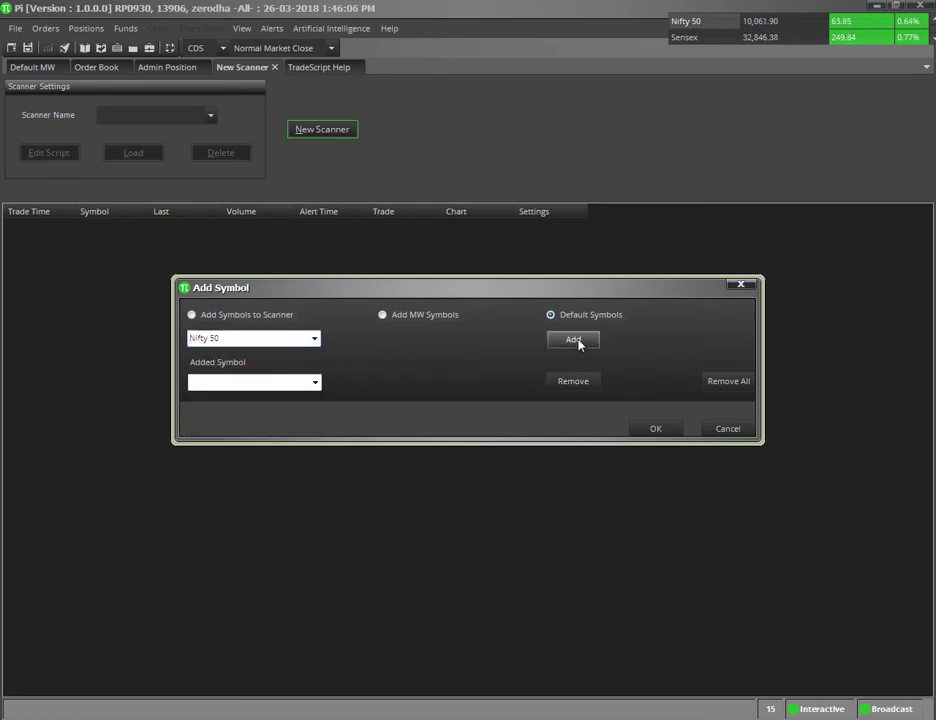
{"action": "left_click", "coordinate": [655, 429]}
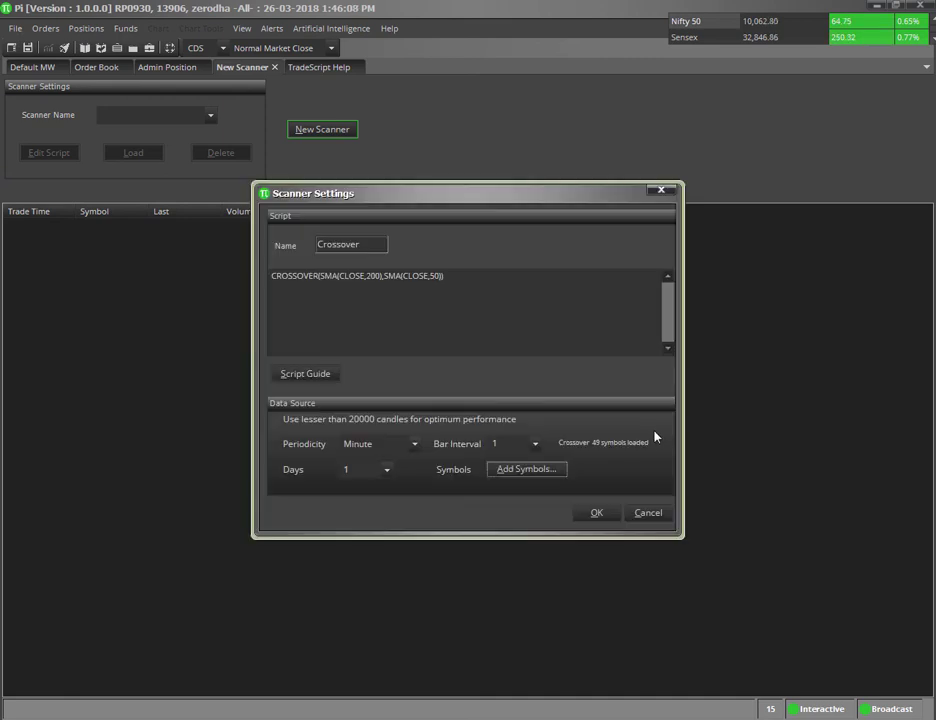
{"action": "left_click", "coordinate": [594, 513]}
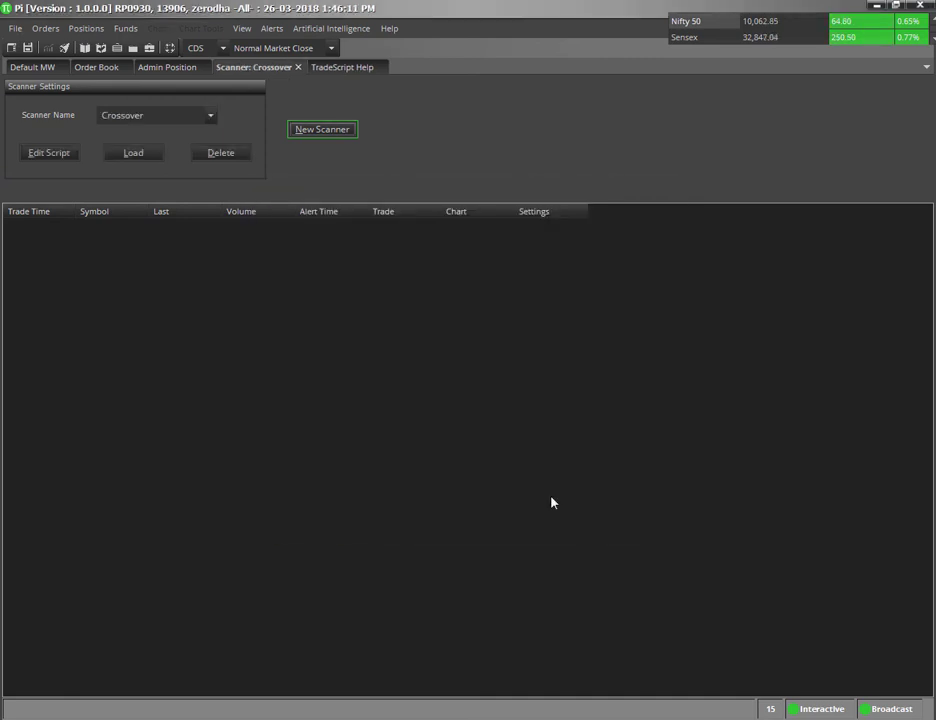
{"action": "left_click", "coordinate": [133, 154]}
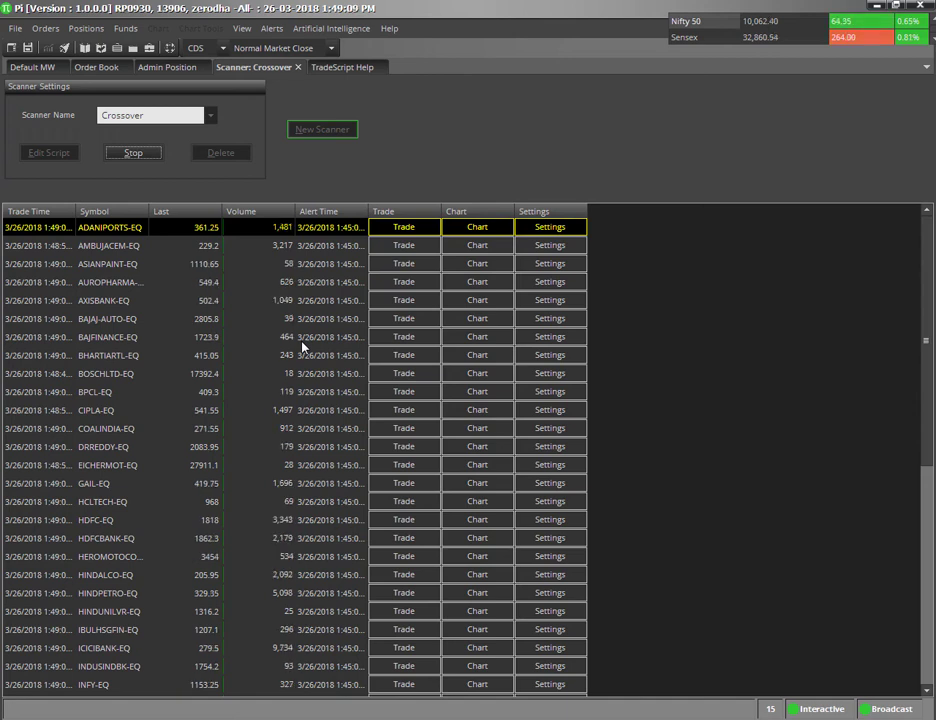
Start another new scanner named my with the script open=low.
{"action": "left_click", "coordinate": [273, 29]}
{"action": "left_click", "coordinate": [293, 66]}
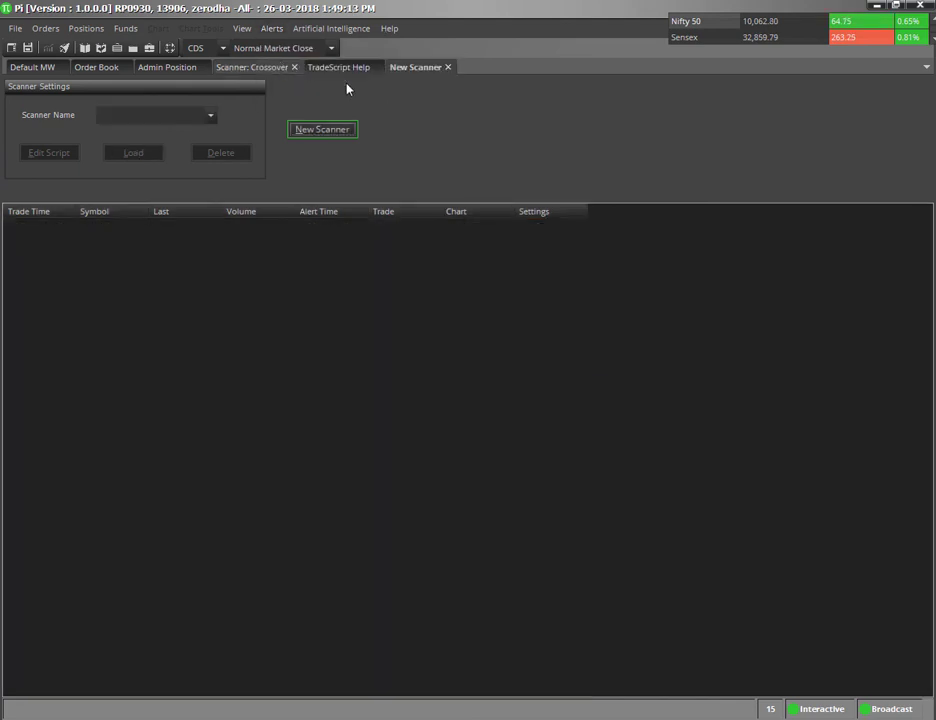
{"action": "left_click", "coordinate": [334, 136]}
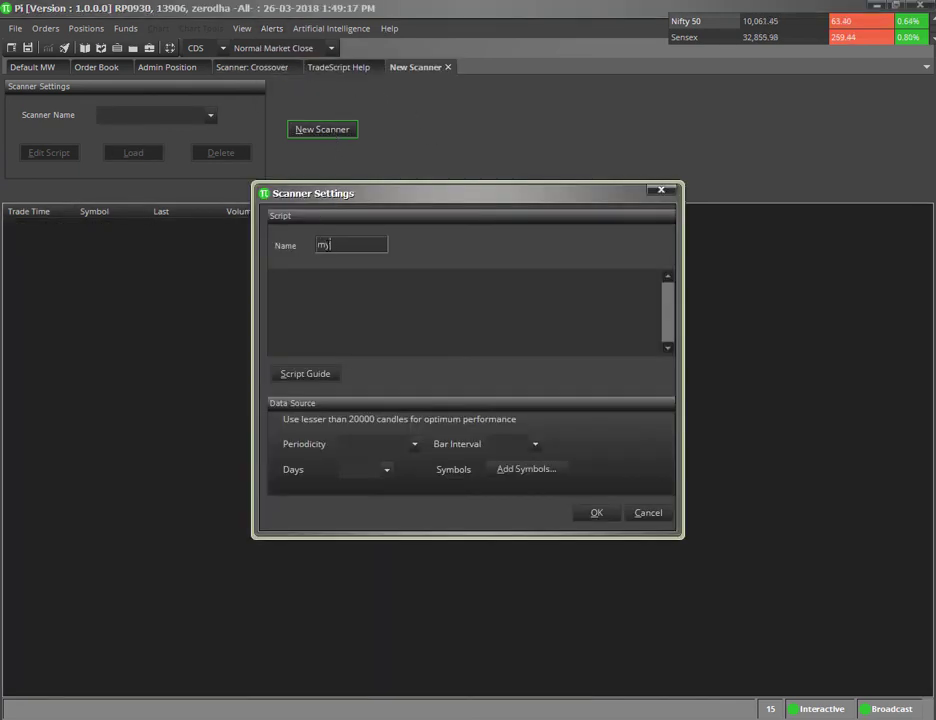
{"action": "left_click", "coordinate": [312, 279]}
{"action": "type", "text": "open=low"}
Set the my scanner's data source to Minute periodicity, bar interval 1 and 1 day.
{"action": "left_click", "coordinate": [414, 445]}
{"action": "left_click", "coordinate": [370, 465]}
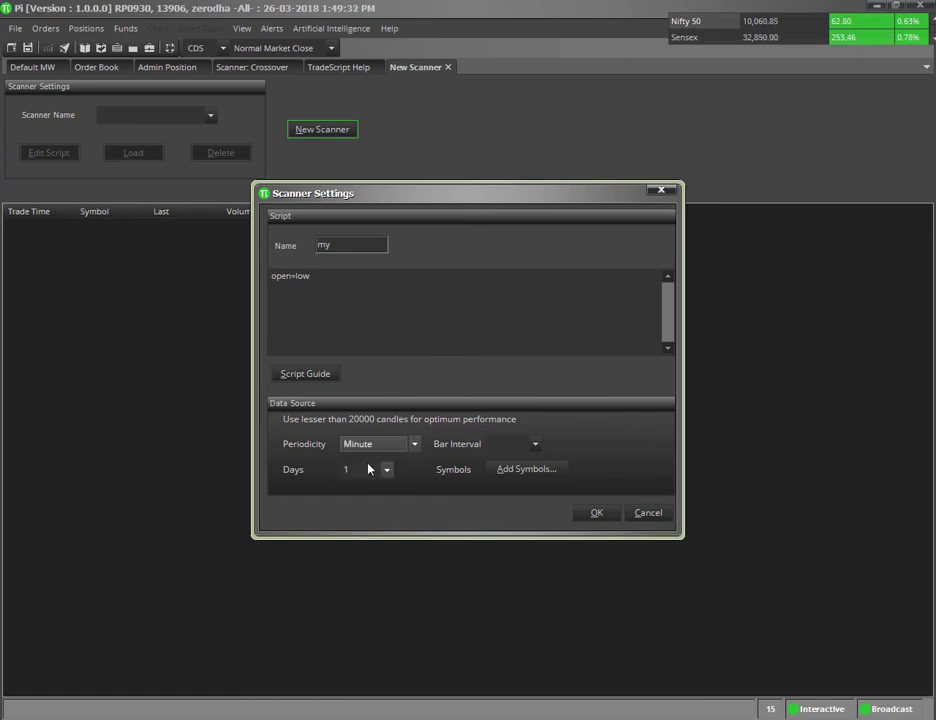
{"action": "left_click", "coordinate": [536, 445]}
{"action": "left_click", "coordinate": [430, 470]}
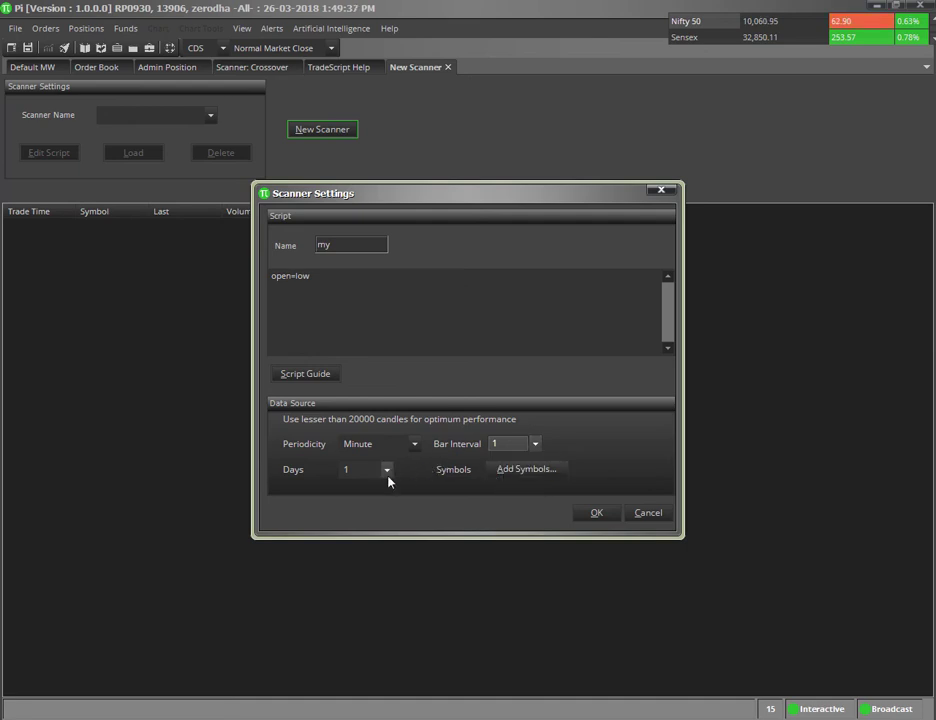
{"action": "left_click", "coordinate": [391, 481]}
{"action": "left_click", "coordinate": [380, 483]}
Add individual NSE NORMAL EQ symbols, including ICICIBANK and MRF, to the my scanner and save it.
{"action": "left_click", "coordinate": [528, 474]}
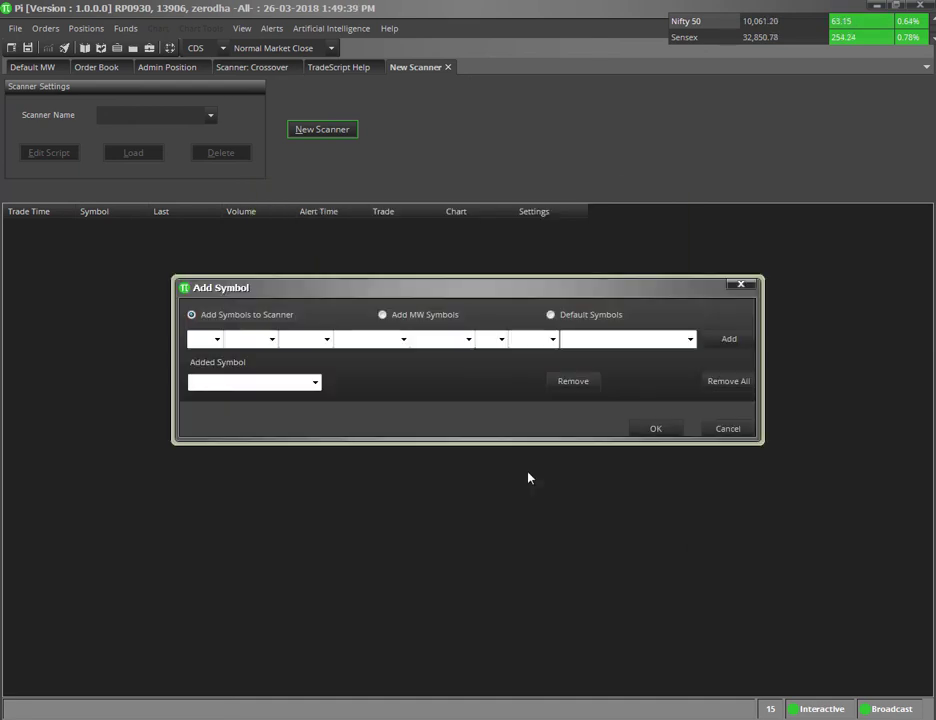
{"action": "left_click", "coordinate": [272, 340]}
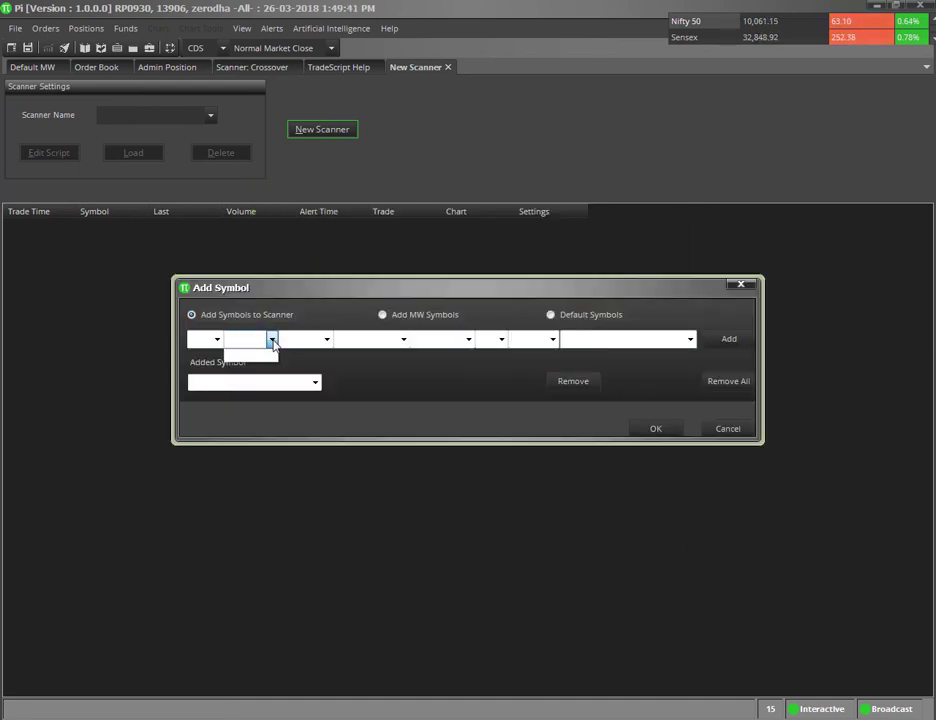
{"action": "left_click", "coordinate": [216, 340]}
{"action": "left_click", "coordinate": [216, 340]}
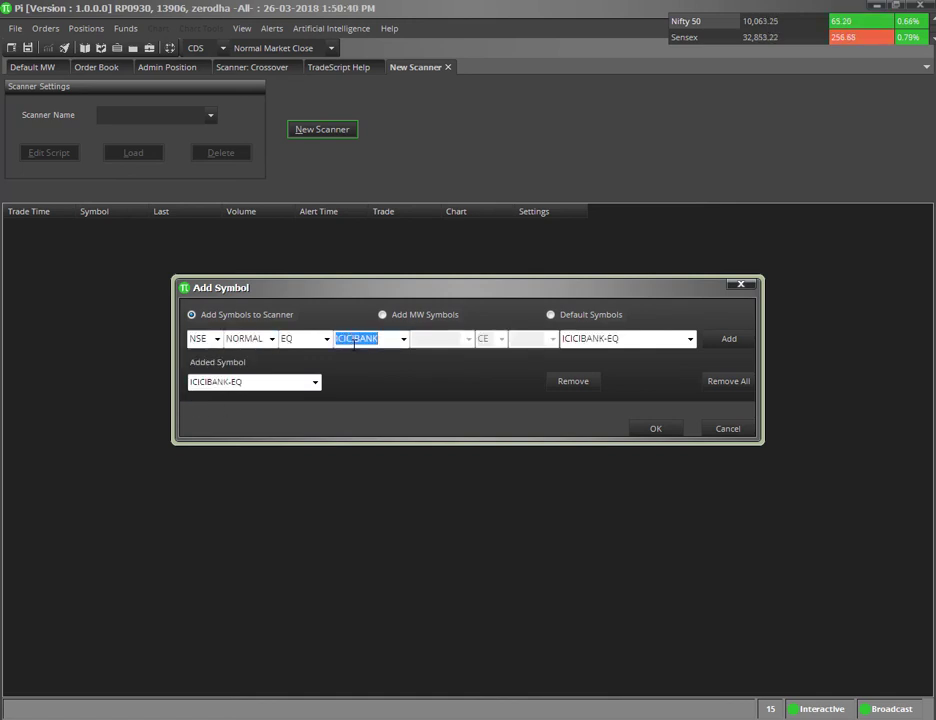
{"action": "type", "text": "MRF"}
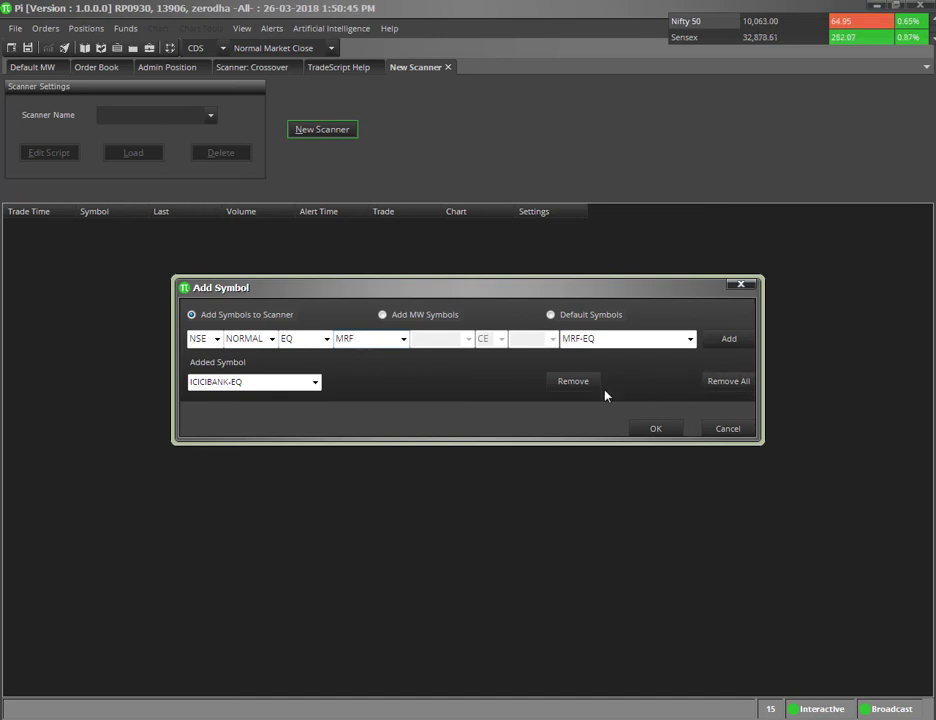
{"action": "left_click", "coordinate": [656, 430]}
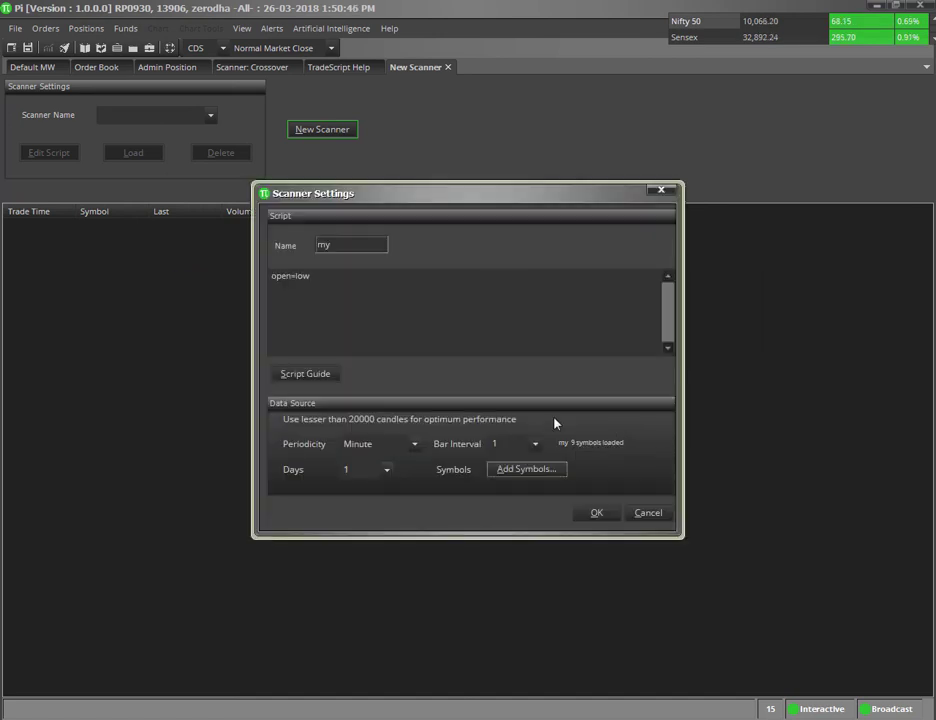
{"action": "left_click", "coordinate": [596, 513]}
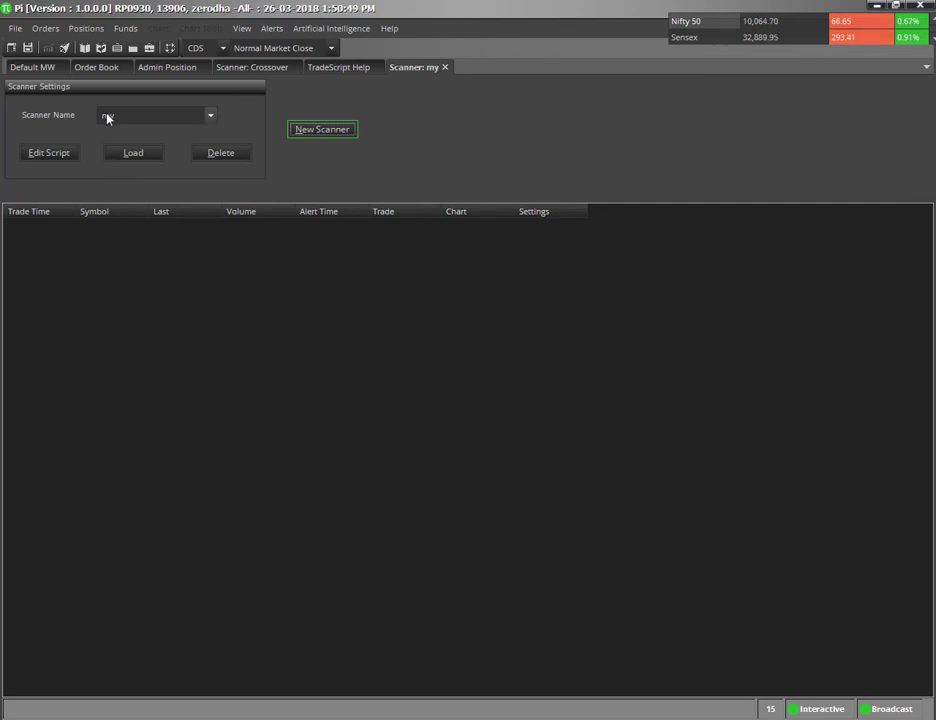
Load the my scanner and look over its results alongside those of the Crossover scanner.
{"action": "left_click", "coordinate": [133, 156]}
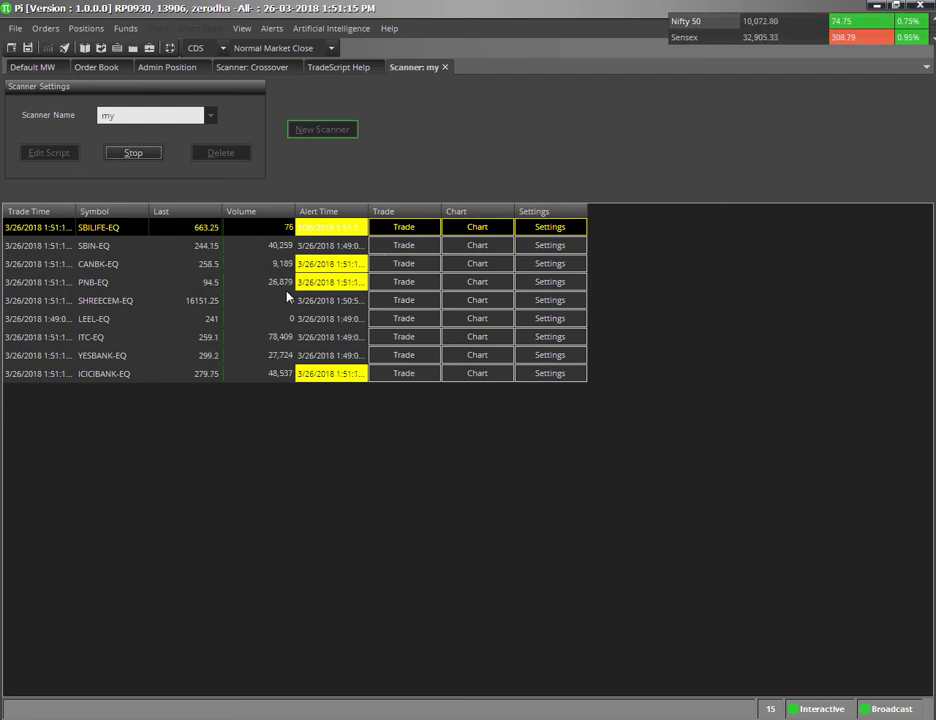
{"action": "left_click", "coordinate": [255, 67]}
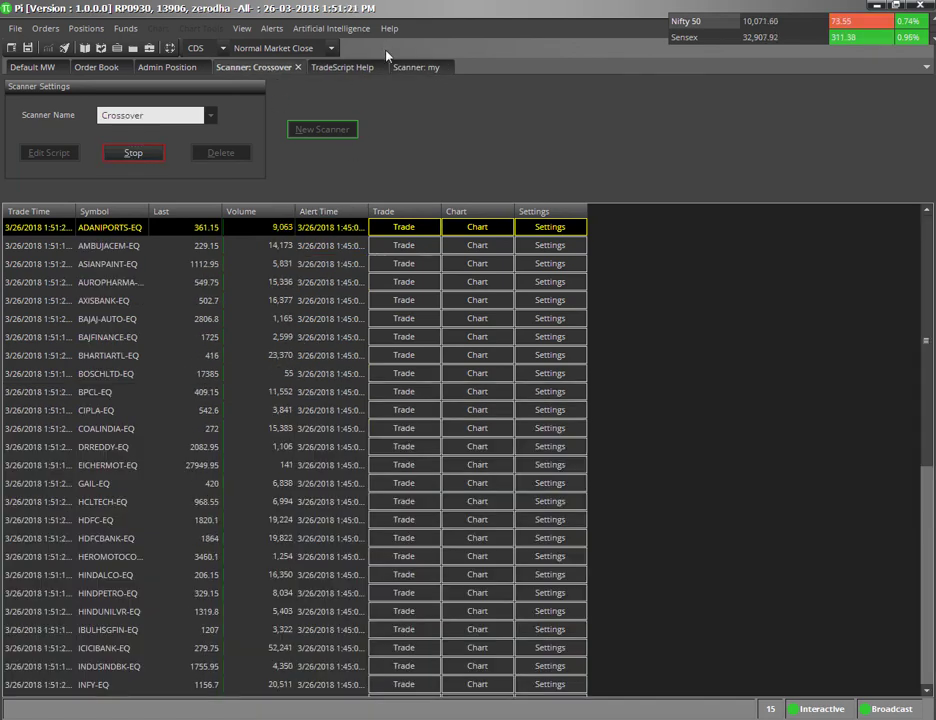
{"action": "left_click", "coordinate": [332, 68]}
{"action": "left_click", "coordinate": [280, 68]}
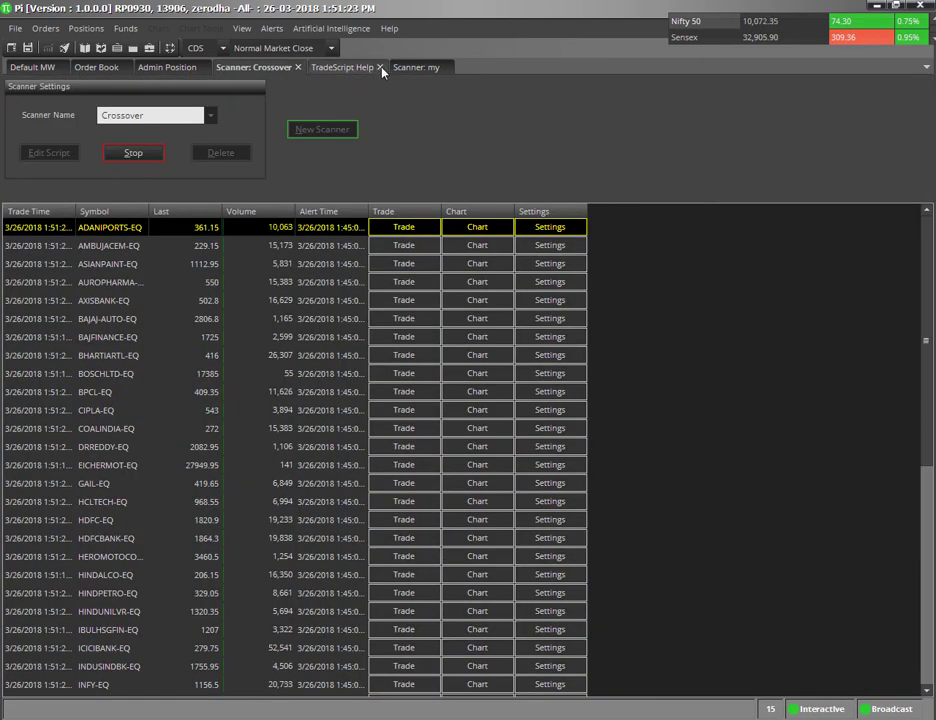
{"action": "left_click", "coordinate": [420, 67]}
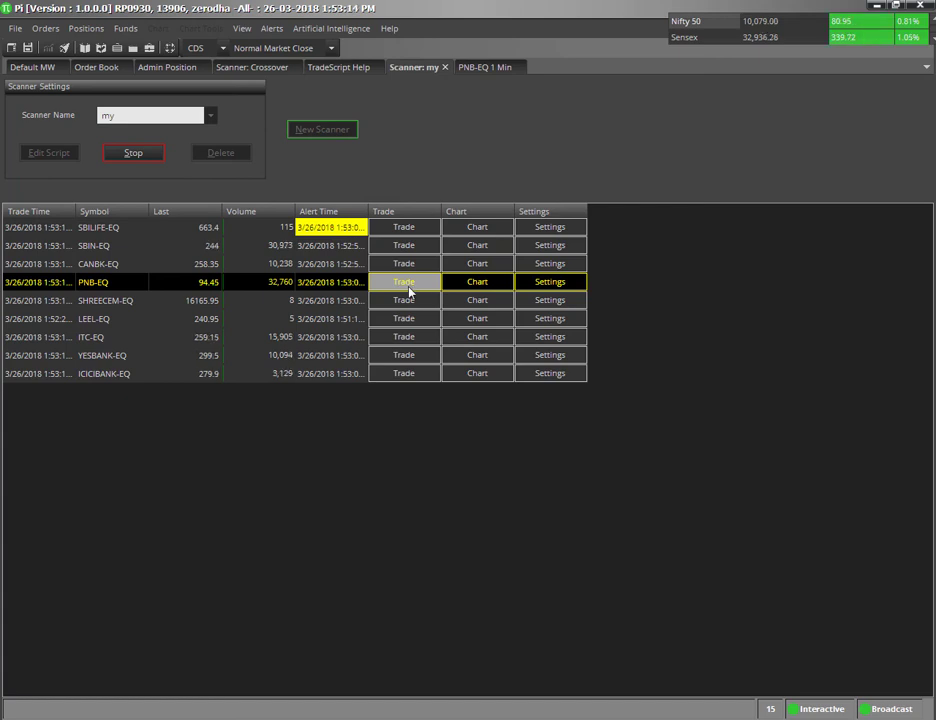
Open an order for PNB-EQ from the my scanner, switch it to SELL, and close it without submitting.
{"action": "left_click", "coordinate": [406, 283]}
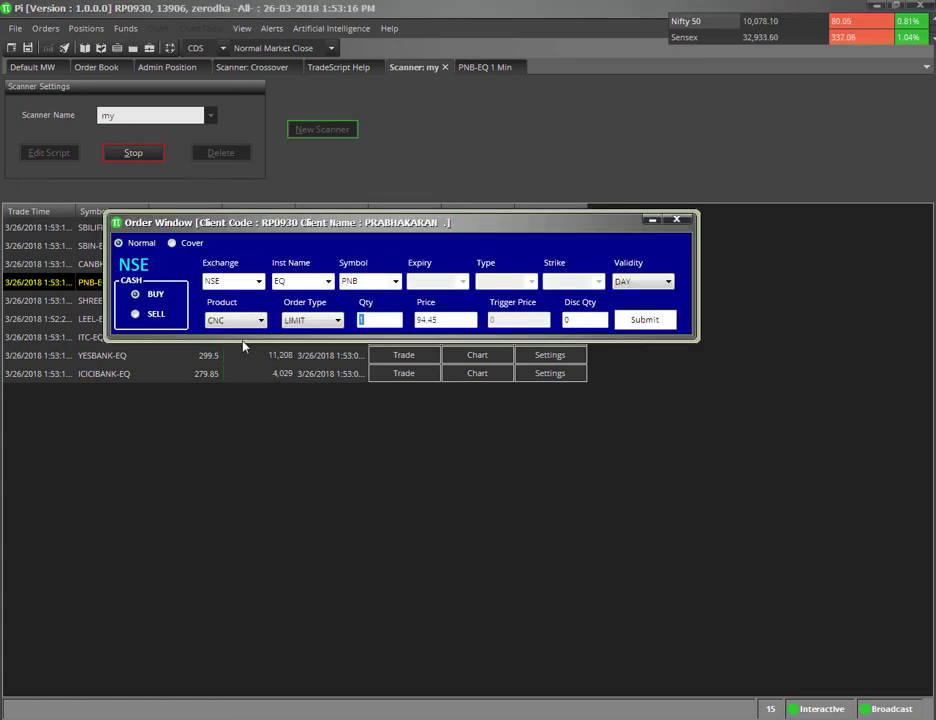
{"action": "left_click", "coordinate": [136, 315]}
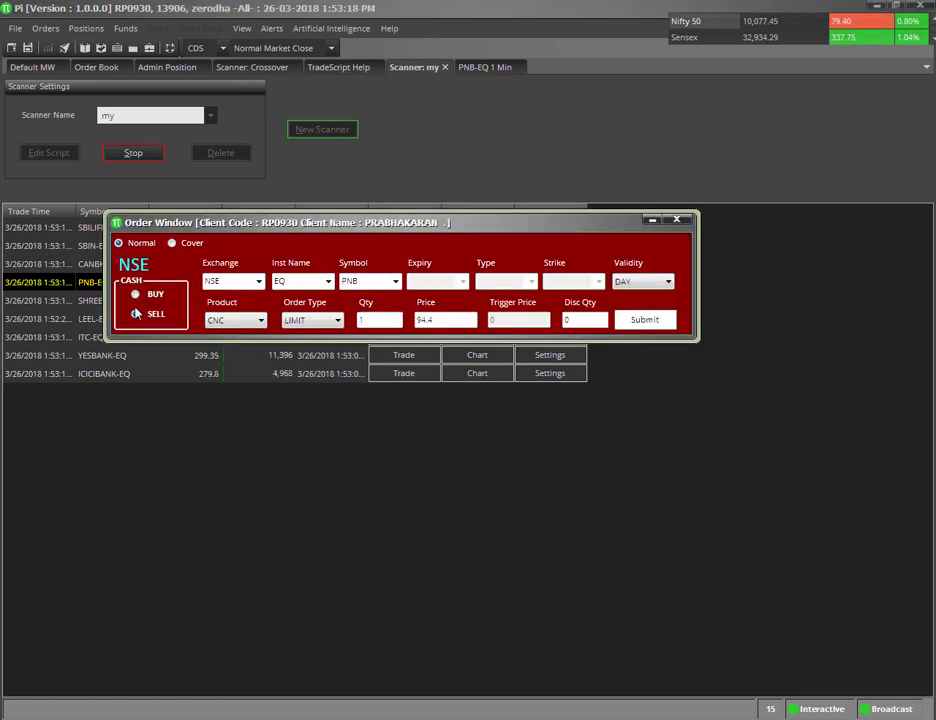
{"action": "left_click", "coordinate": [675, 222]}
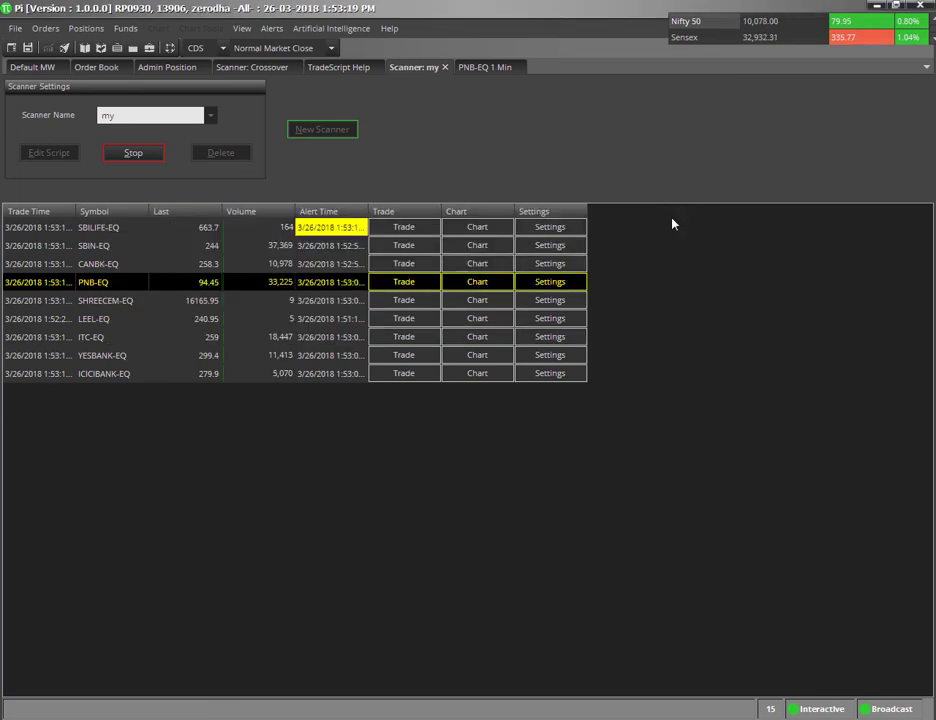
Open the PNB-EQ chart from the my scanner and add a Simple Moving Average study with 14 periods on PNB-EQ.CLOSE.
{"action": "left_click", "coordinate": [481, 289]}
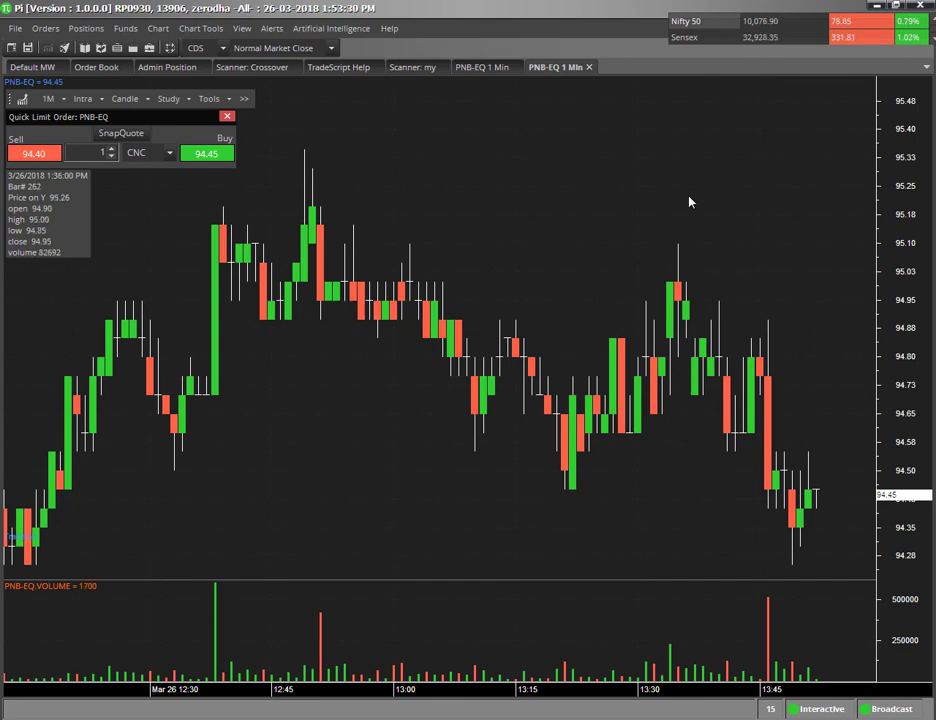
{"action": "left_click", "coordinate": [169, 101]}
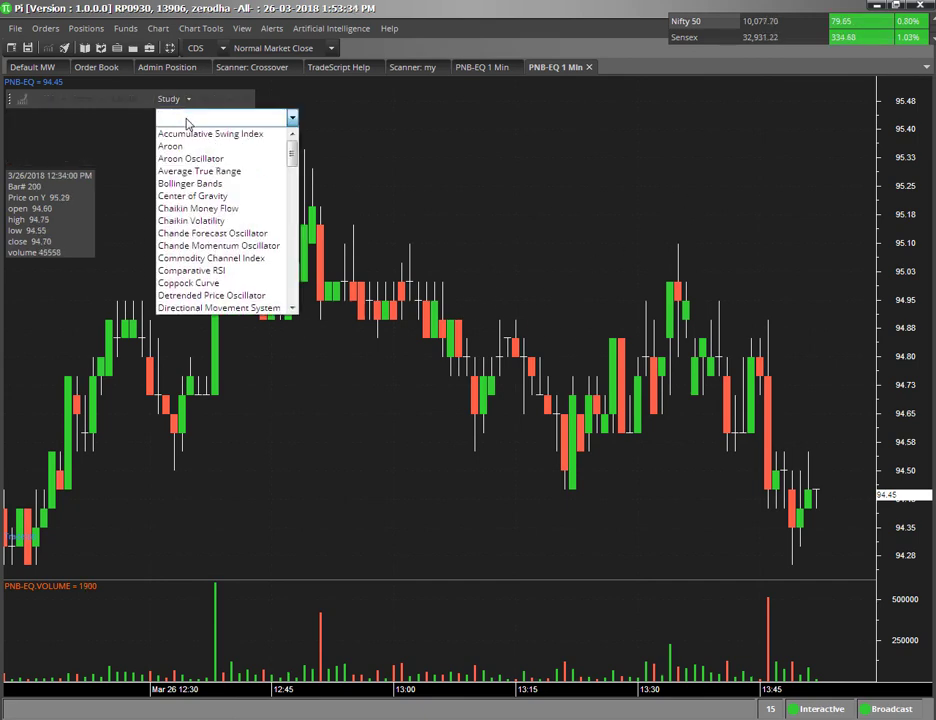
{"action": "type", "text": "Mo"}
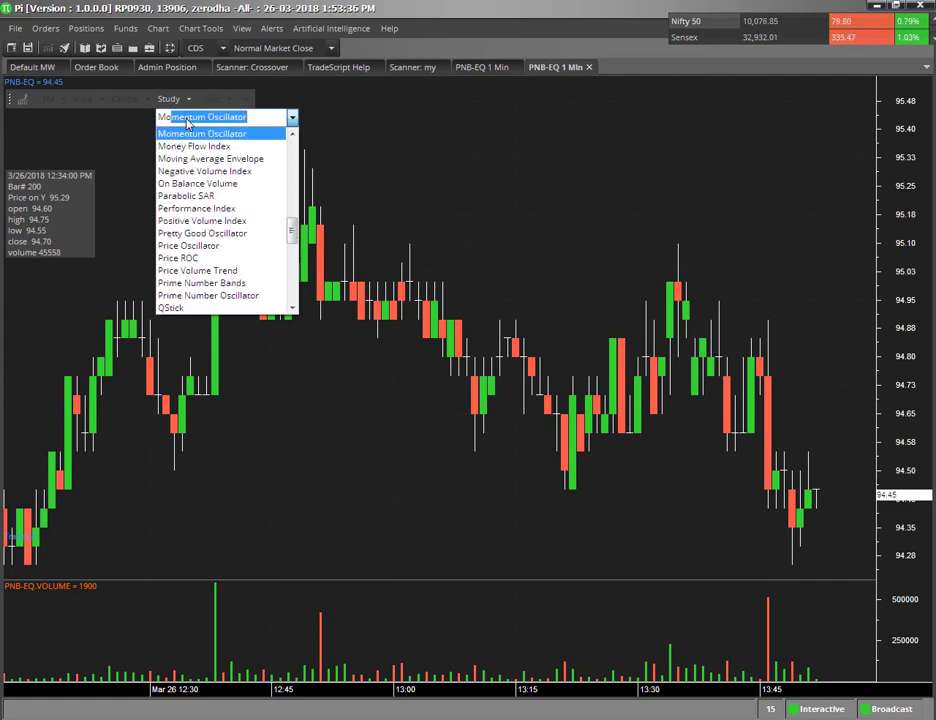
{"action": "key", "text": "BackSpace"}
{"action": "key", "text": "BackSpace"}
{"action": "key", "text": "BackSpace"}
{"action": "type", "text": "S"}
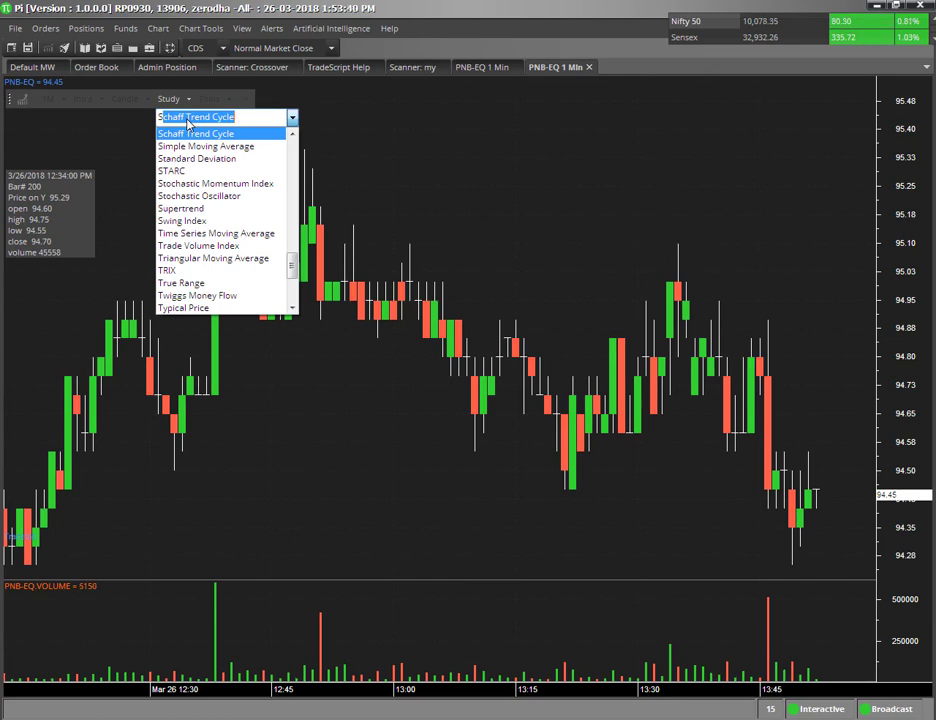
{"action": "type", "text": "imple Moving Average"}
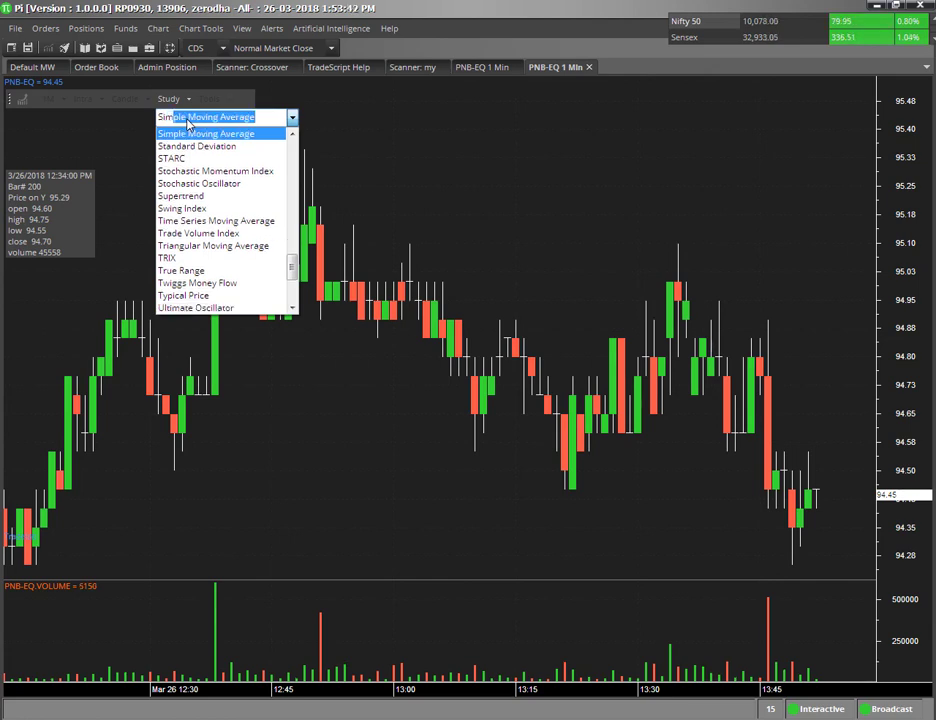
{"action": "key", "text": "Return"}
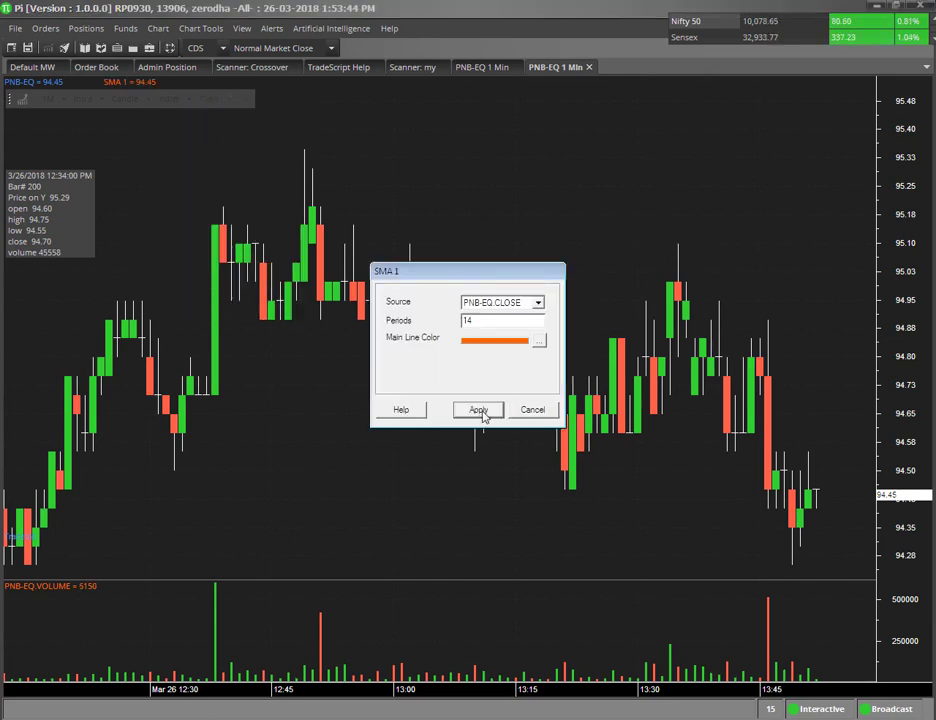
{"action": "left_click", "coordinate": [480, 410]}
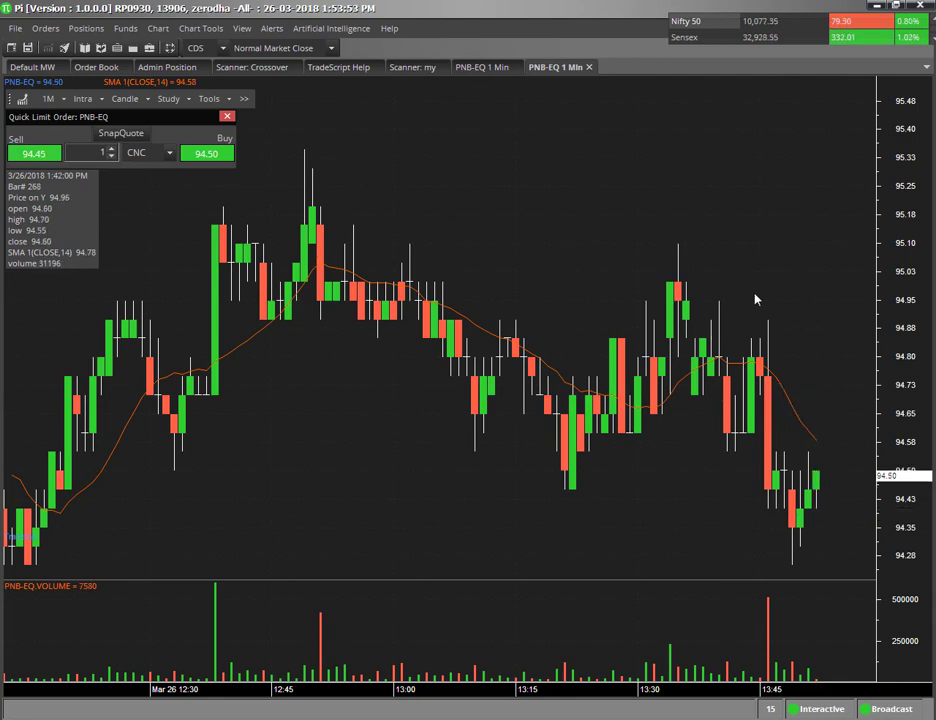
Return to the my scanner, view the script set for PNB-EQ, and close it unchanged.
{"action": "left_click", "coordinate": [425, 67]}
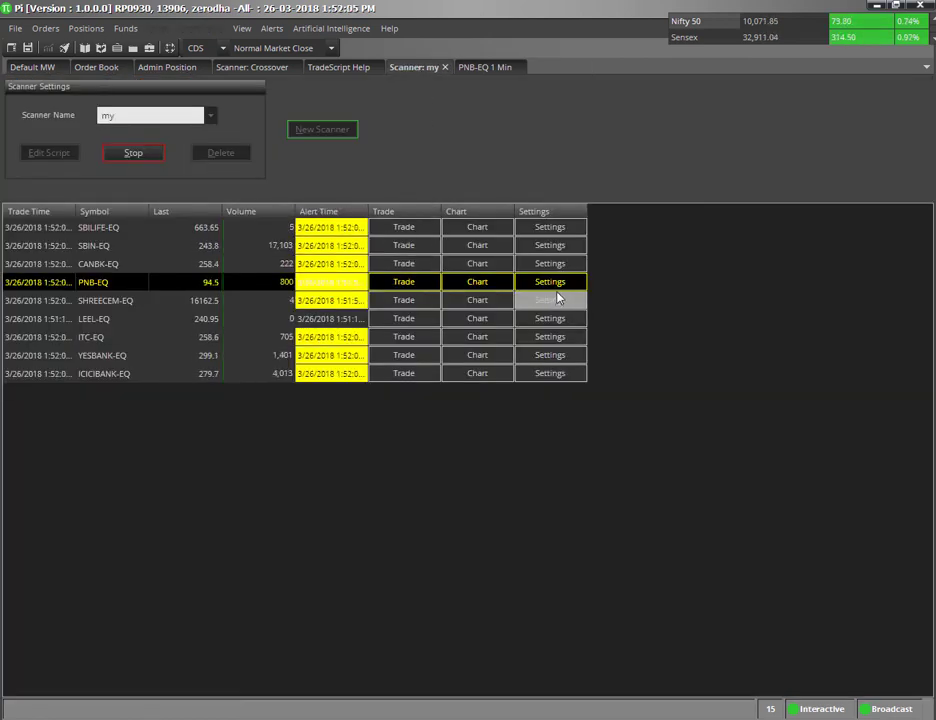
{"action": "left_click", "coordinate": [553, 283]}
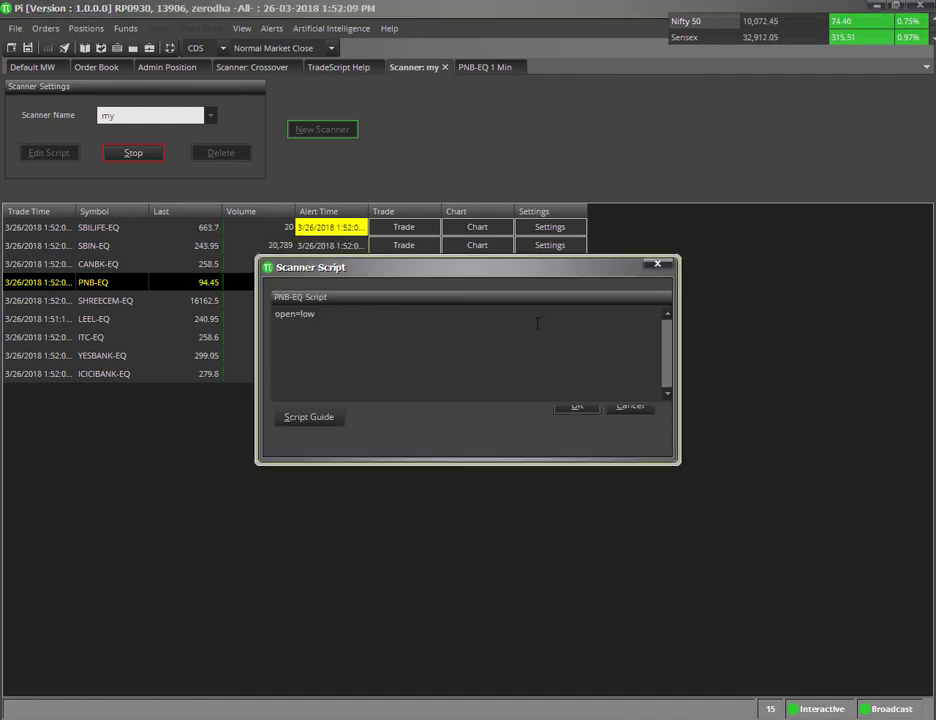
{"action": "left_click", "coordinate": [657, 264]}
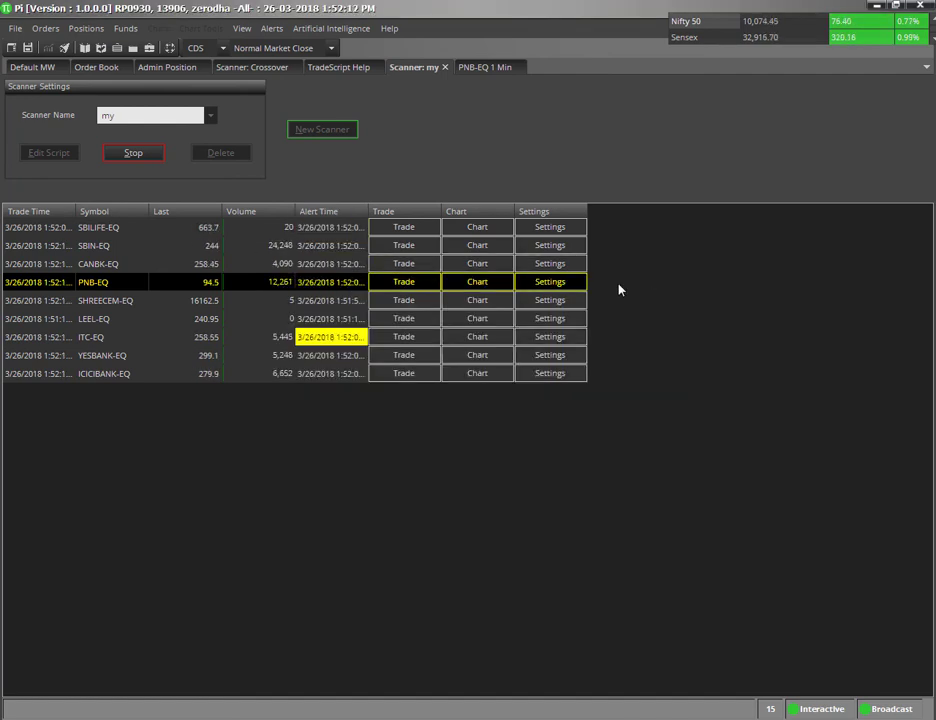